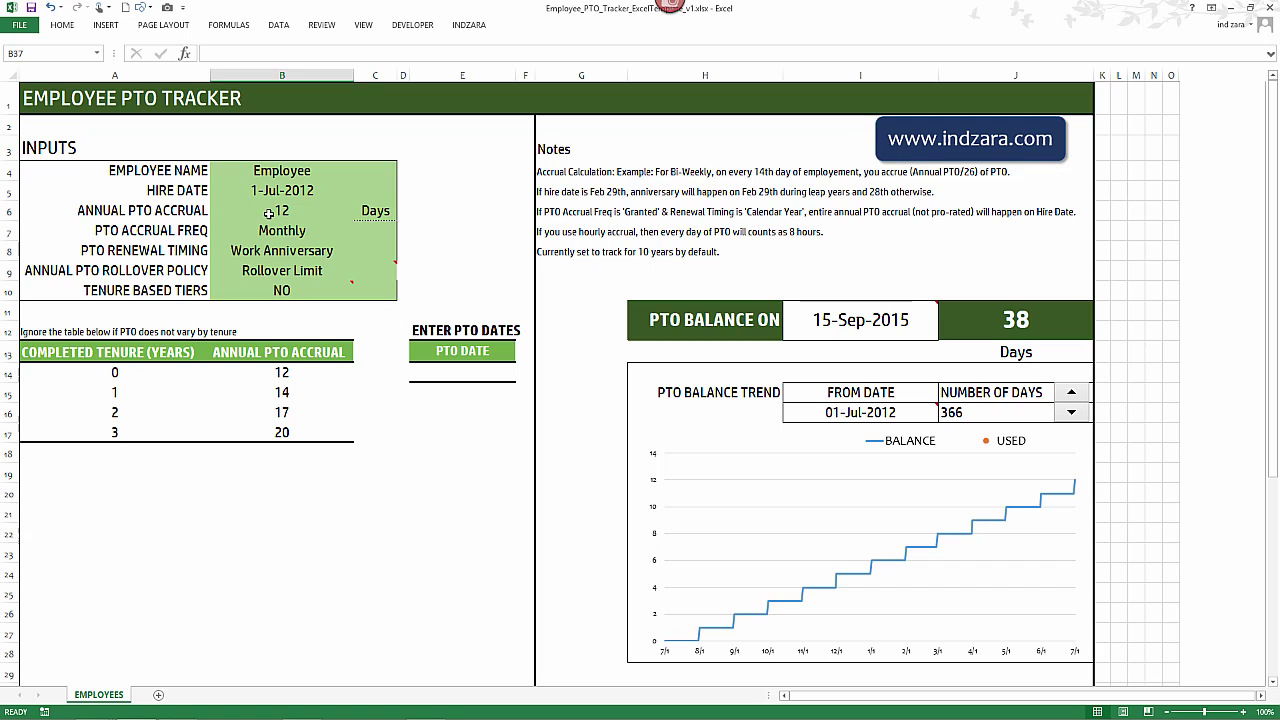
Check the accrual unit options in C6 and keep the unit as Days.
left_click(266, 215)
left_click(375, 212)
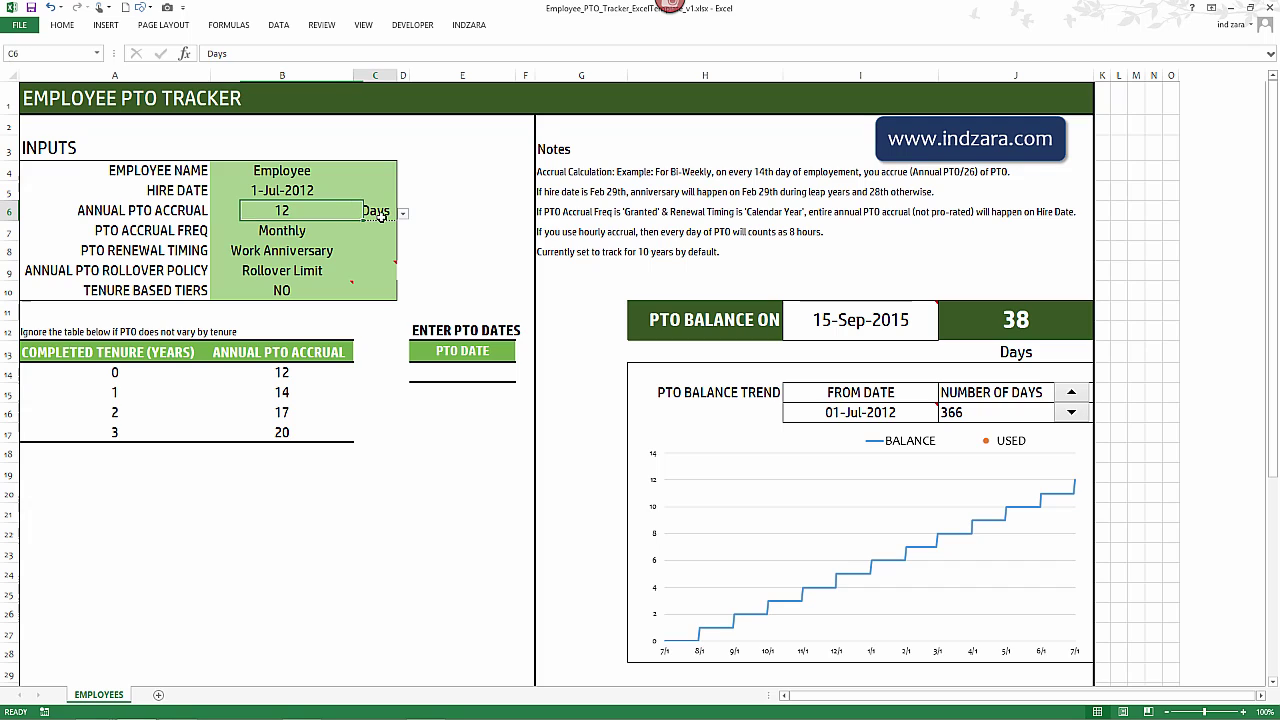
left_click(403, 213)
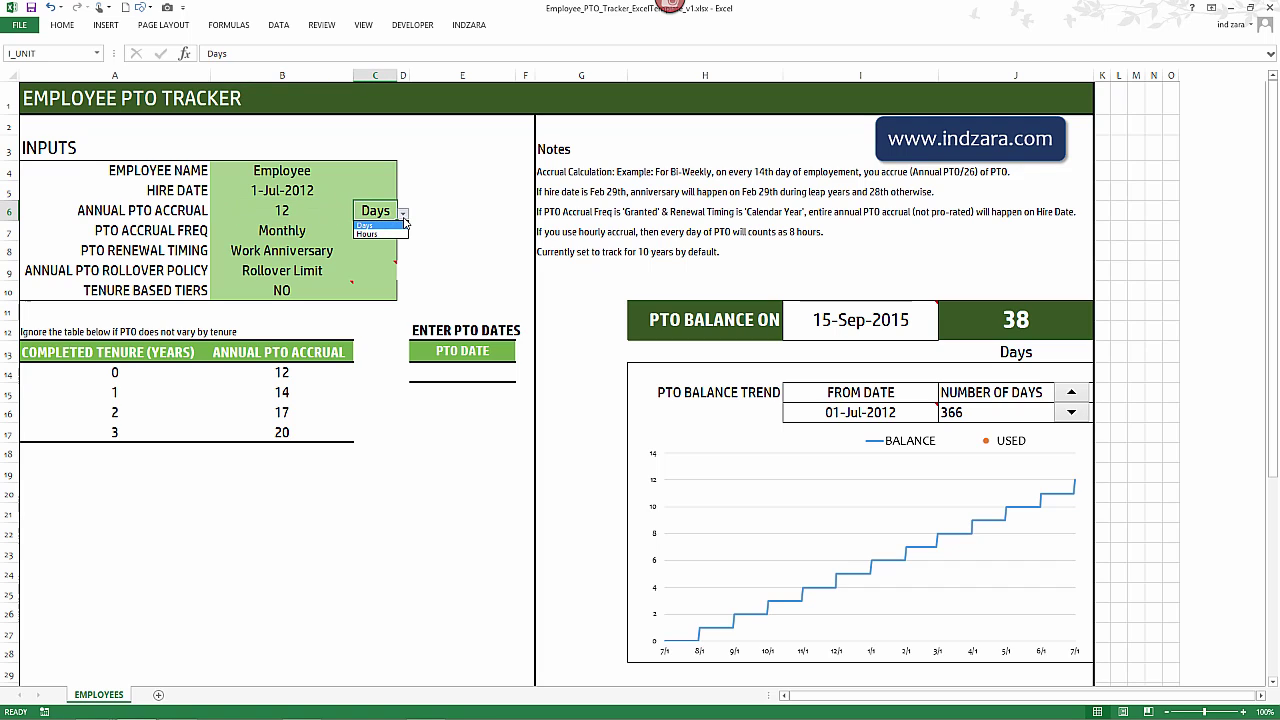
left_click(390, 224)
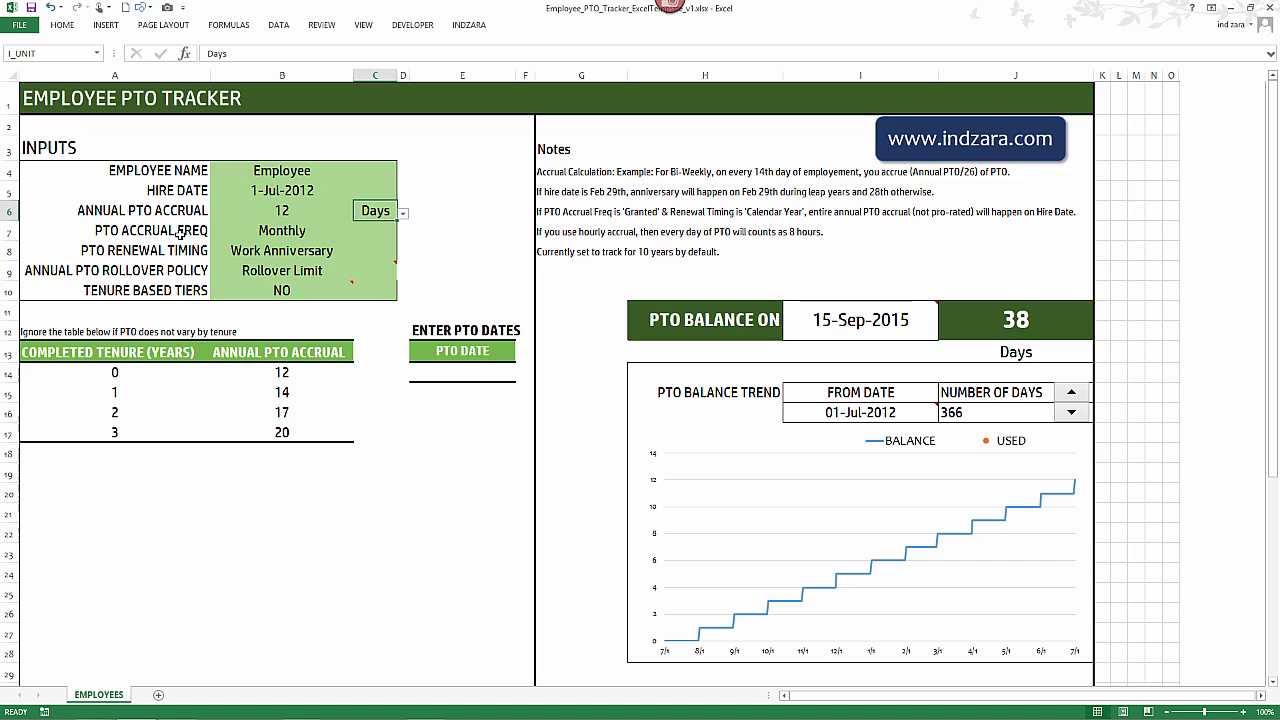
Set the accrual frequency in B7 to Weekly, then to Bi-Weekly.
left_click(264, 231)
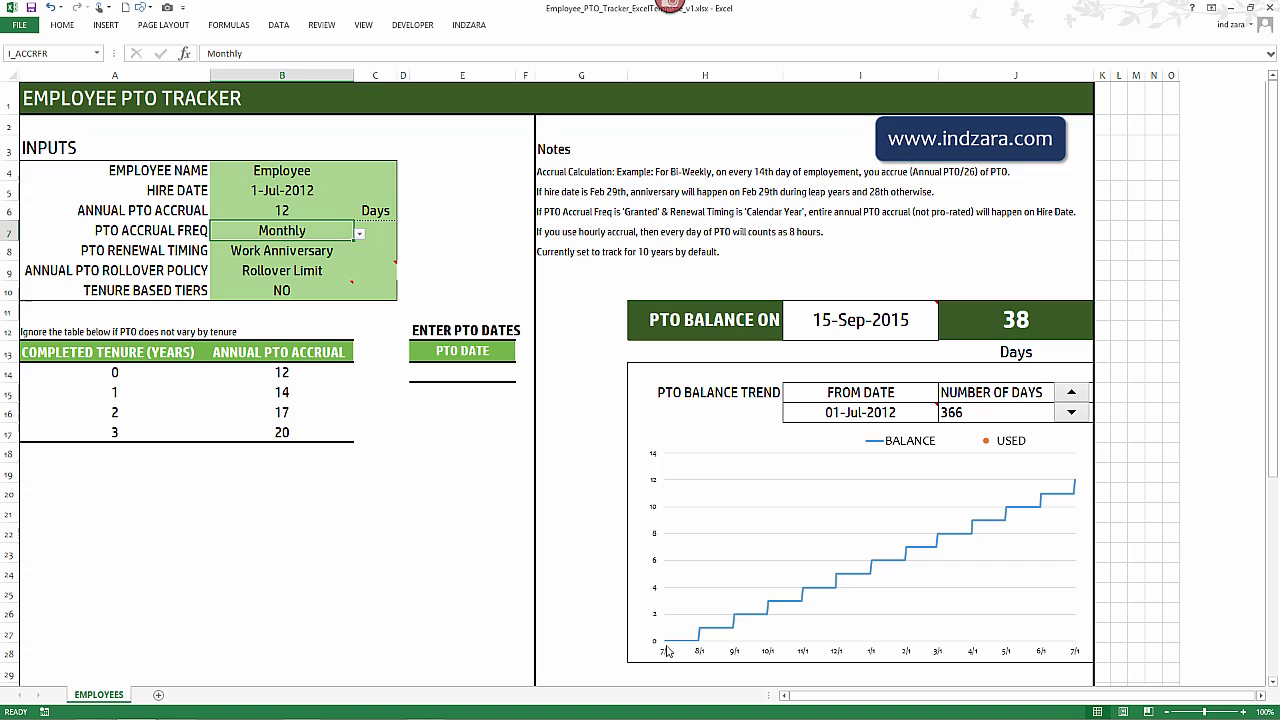
mouse_move(703, 645)
mouse_move(1077, 487)
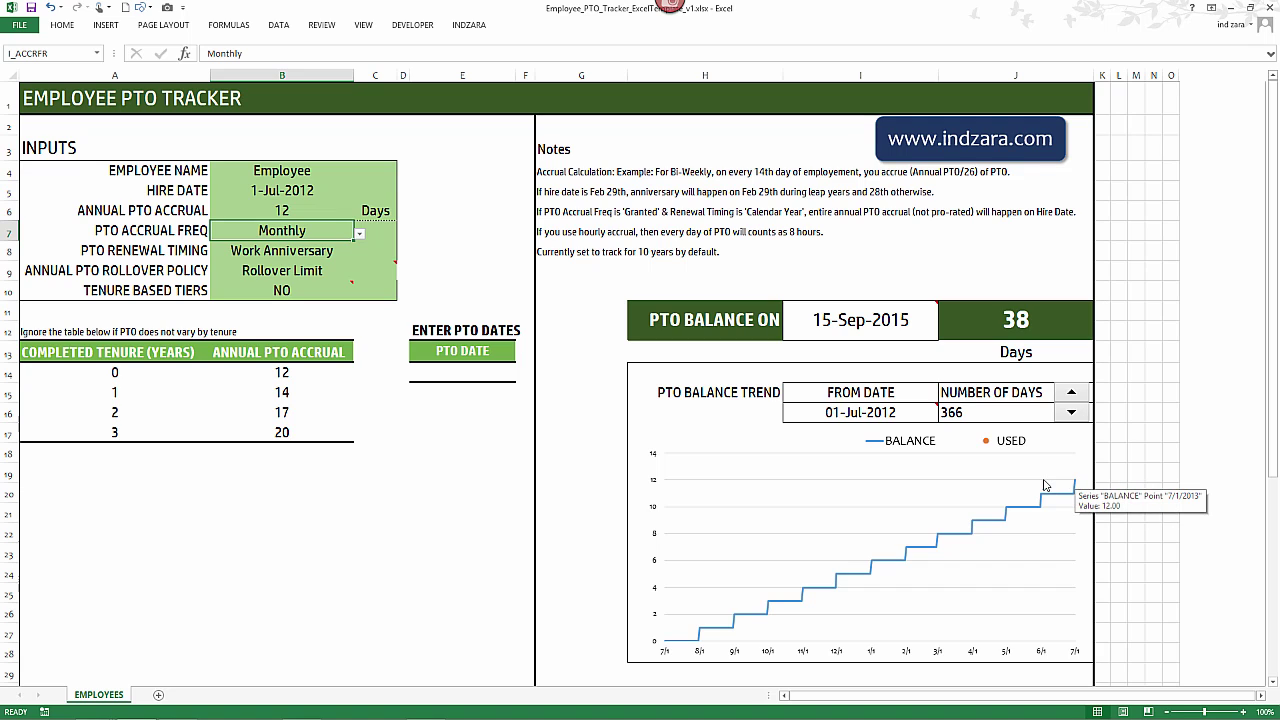
left_click(359, 233)
left_click(326, 256)
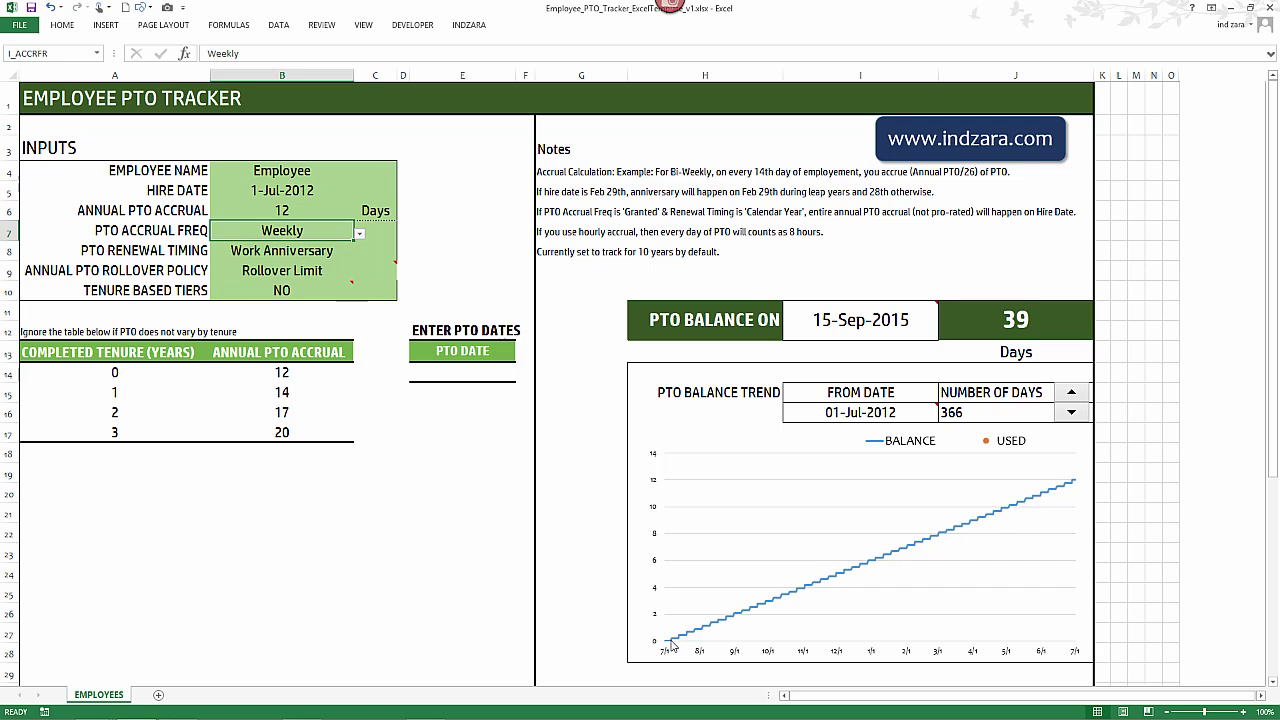
left_click(359, 233)
left_click(326, 266)
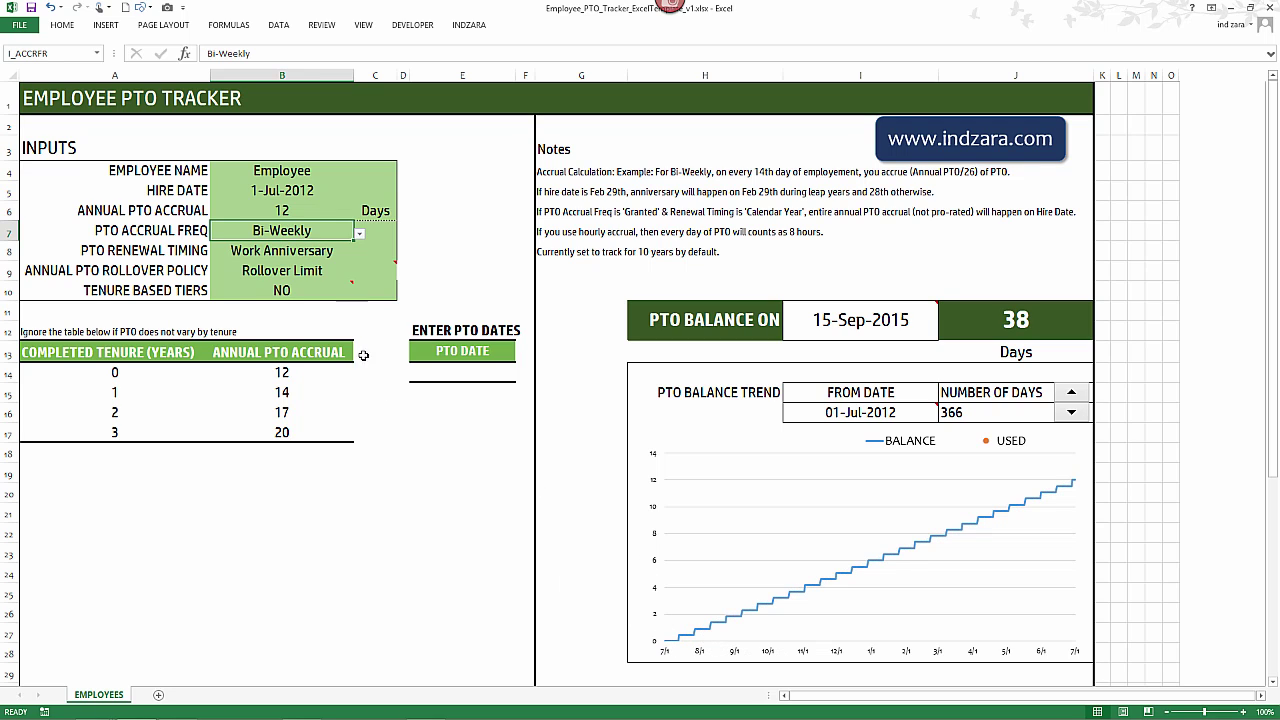
Choose Granted as the accrual frequency in B7 so the balance becomes 48 days.
left_click(359, 233)
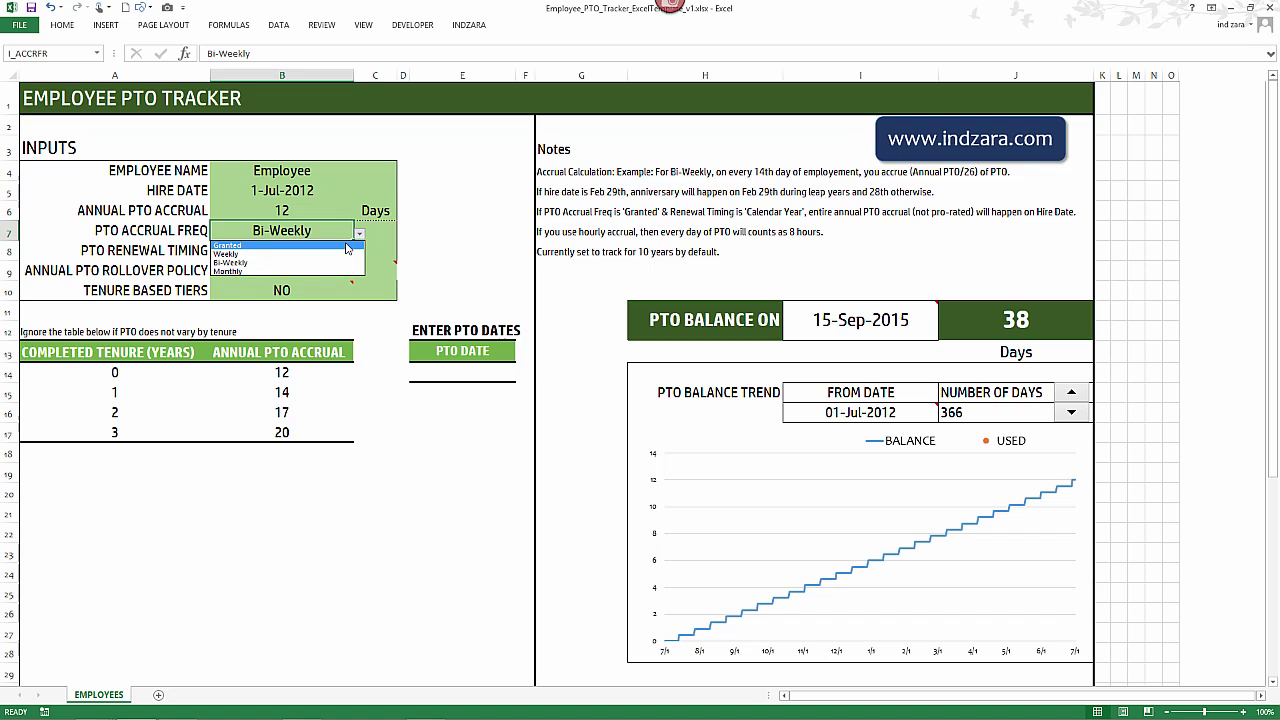
left_click(347, 246)
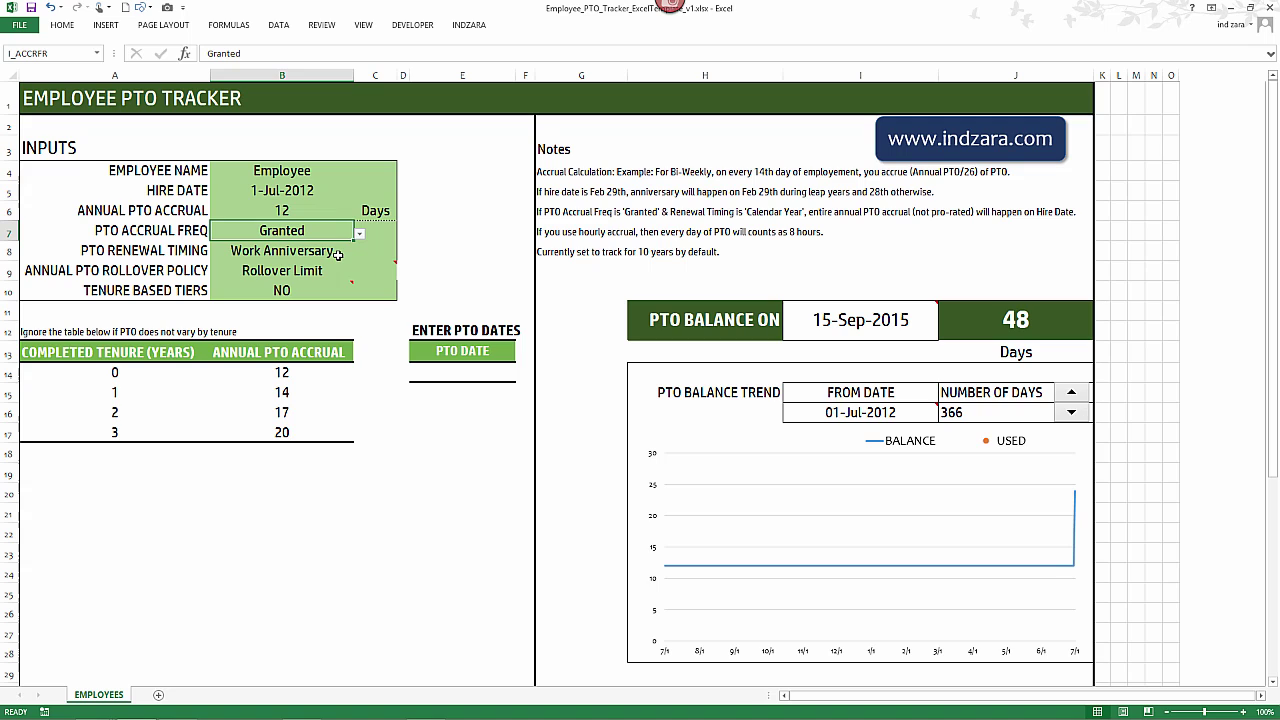
left_click(338, 255)
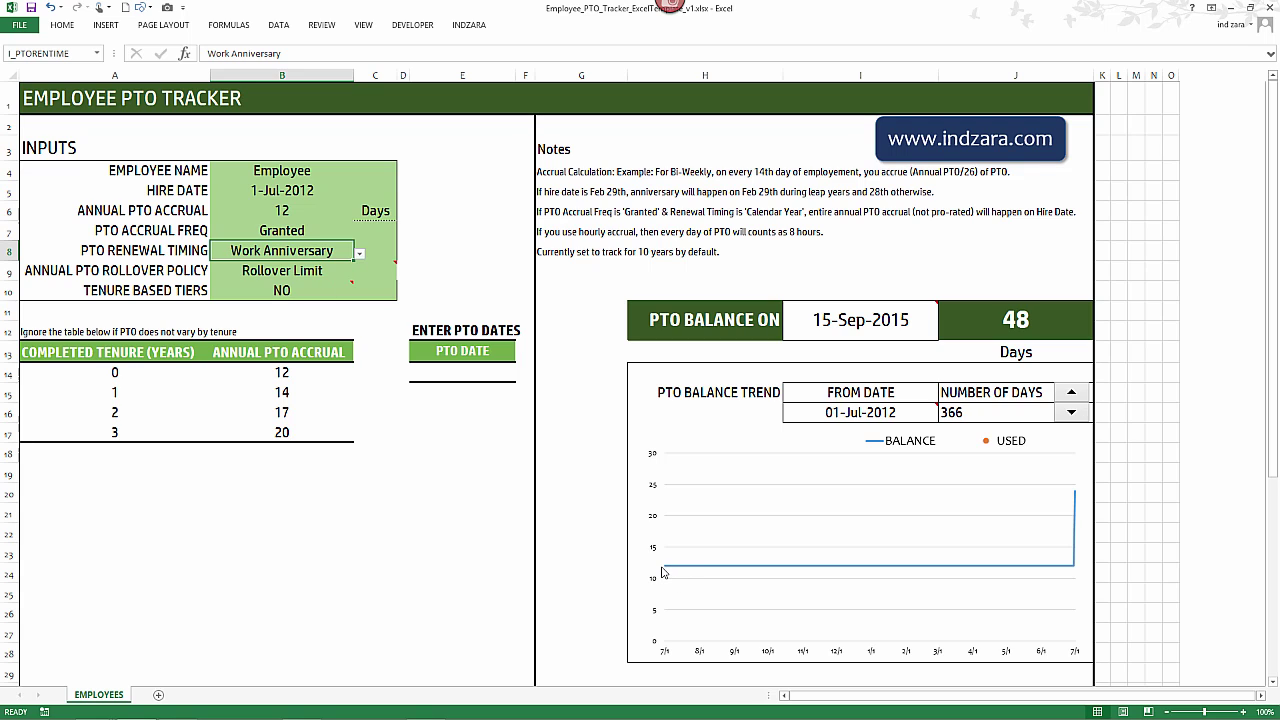
mouse_move(671, 561)
mouse_move(1076, 572)
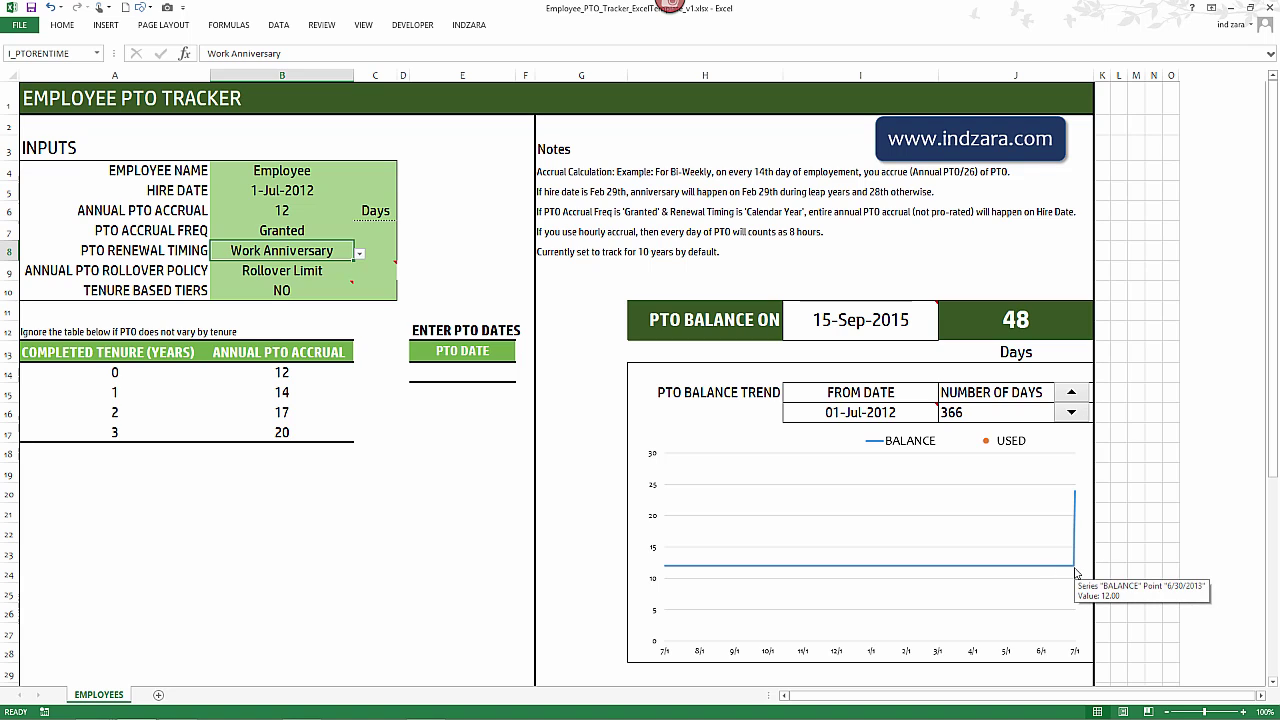
mouse_move(1077, 499)
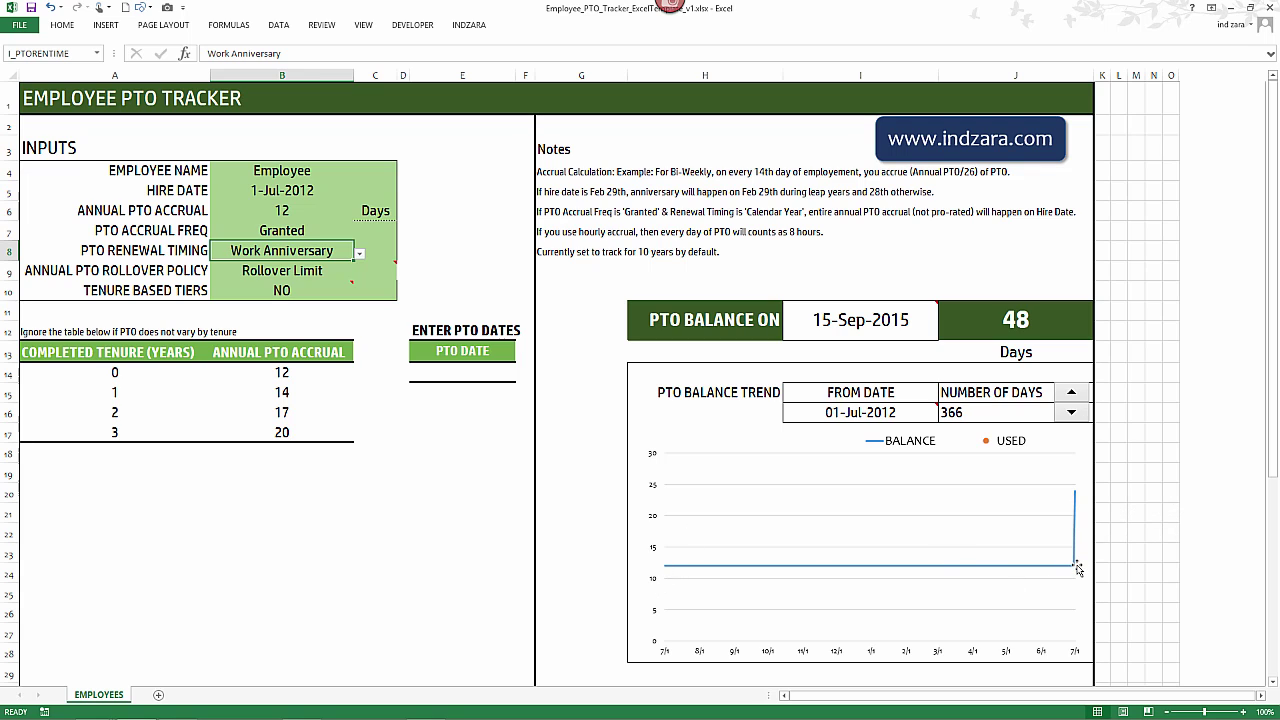
Choose Calendar Year as the PTO renewal timing in B8.
left_click(358, 254)
left_click(301, 270)
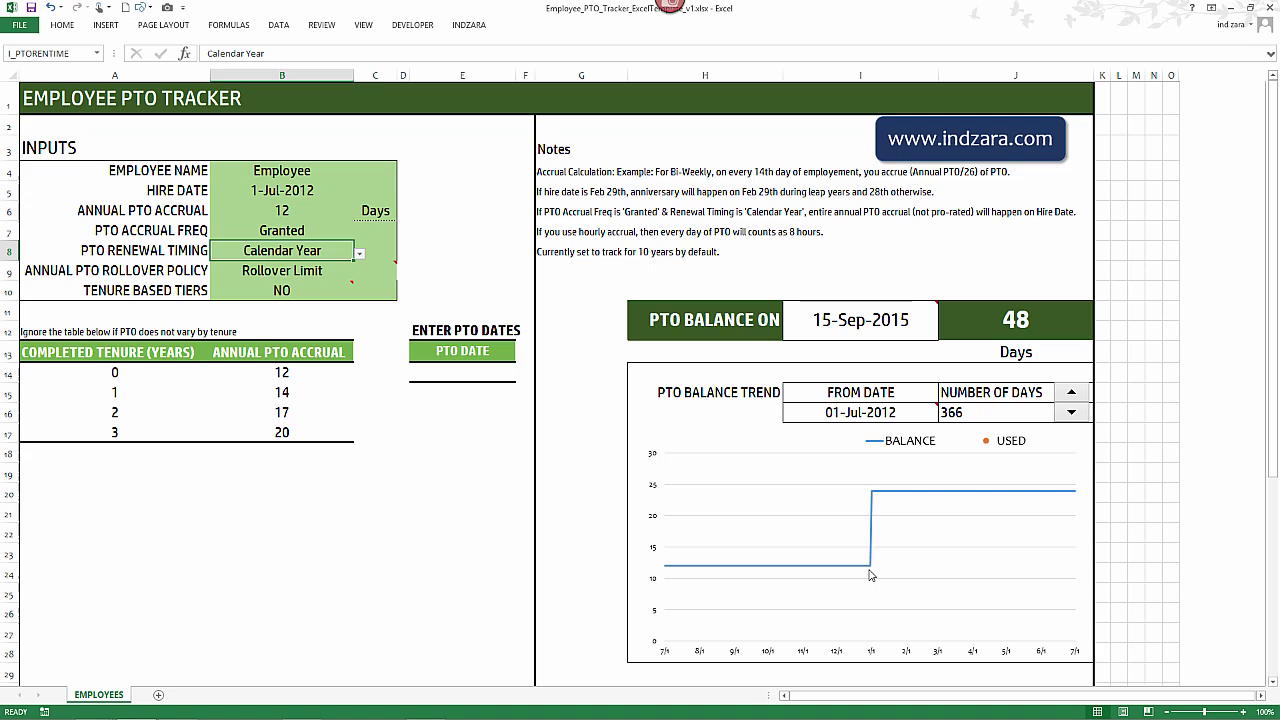
mouse_move(869, 493)
mouse_move(355, 262)
Review the rollover policy note in C9 and enter a trial rollover limit of 5.
left_click(358, 279)
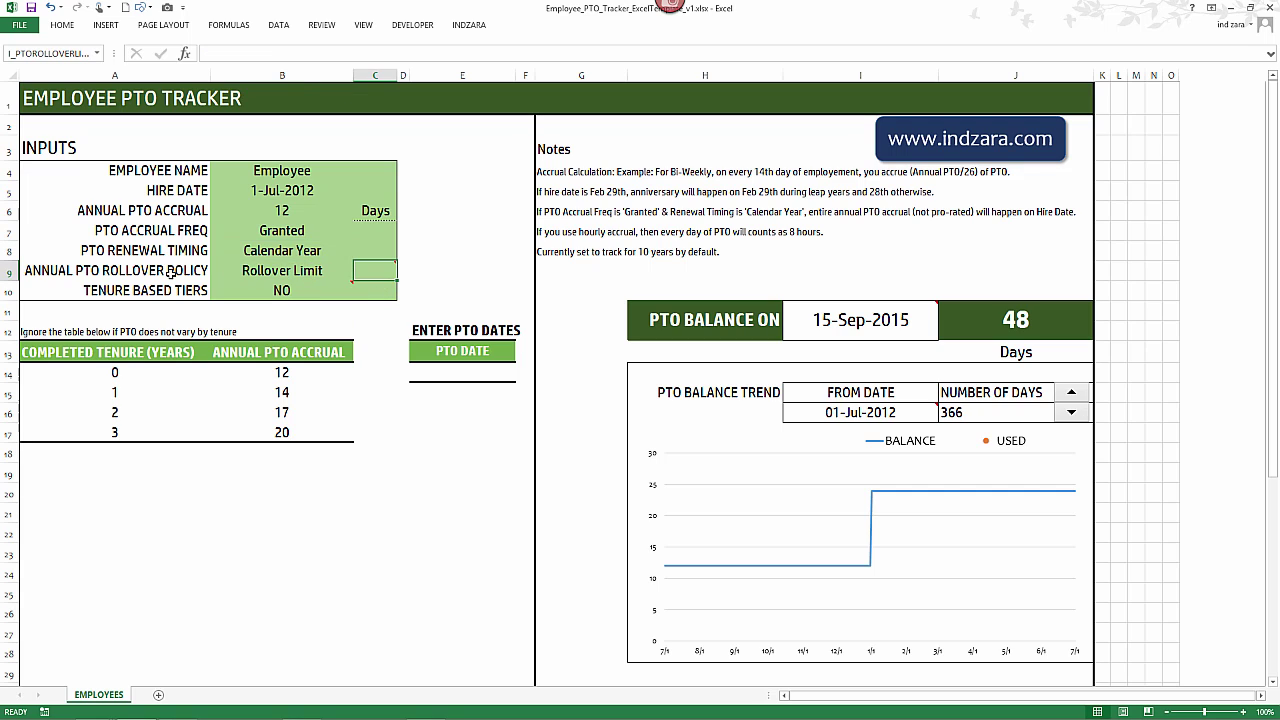
left_click(265, 272)
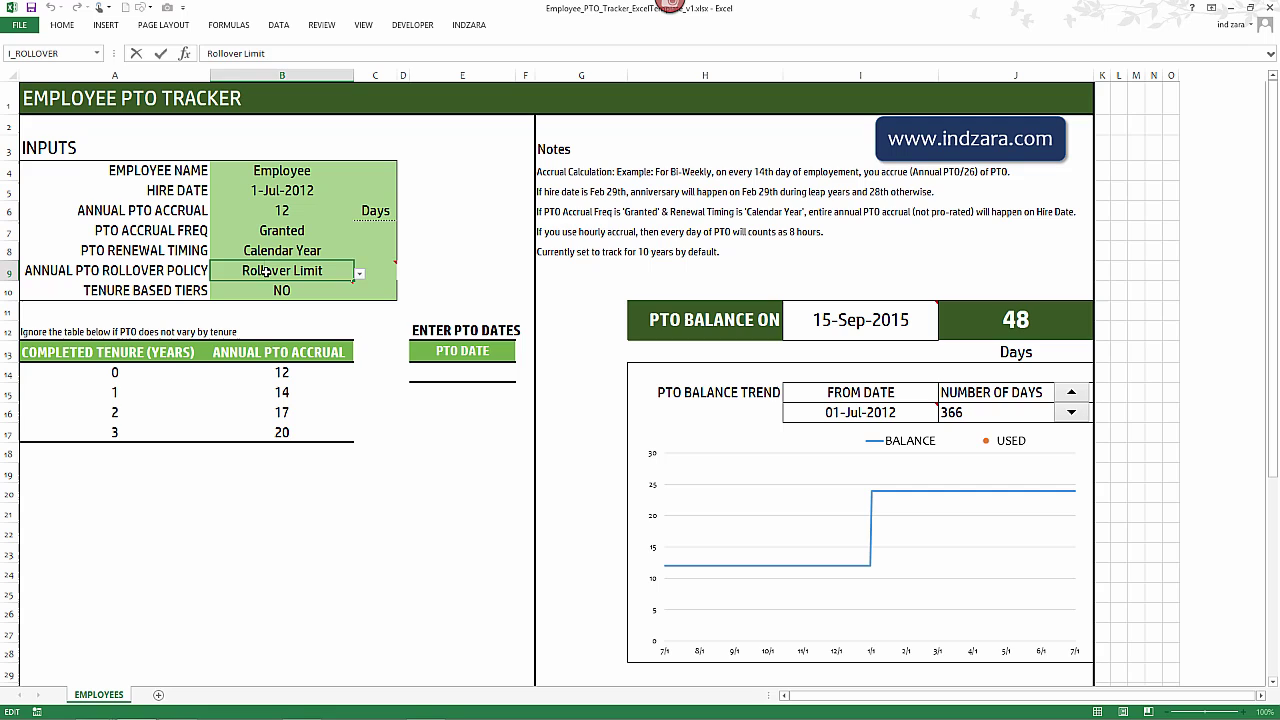
left_click(418, 272)
left_click(388, 272)
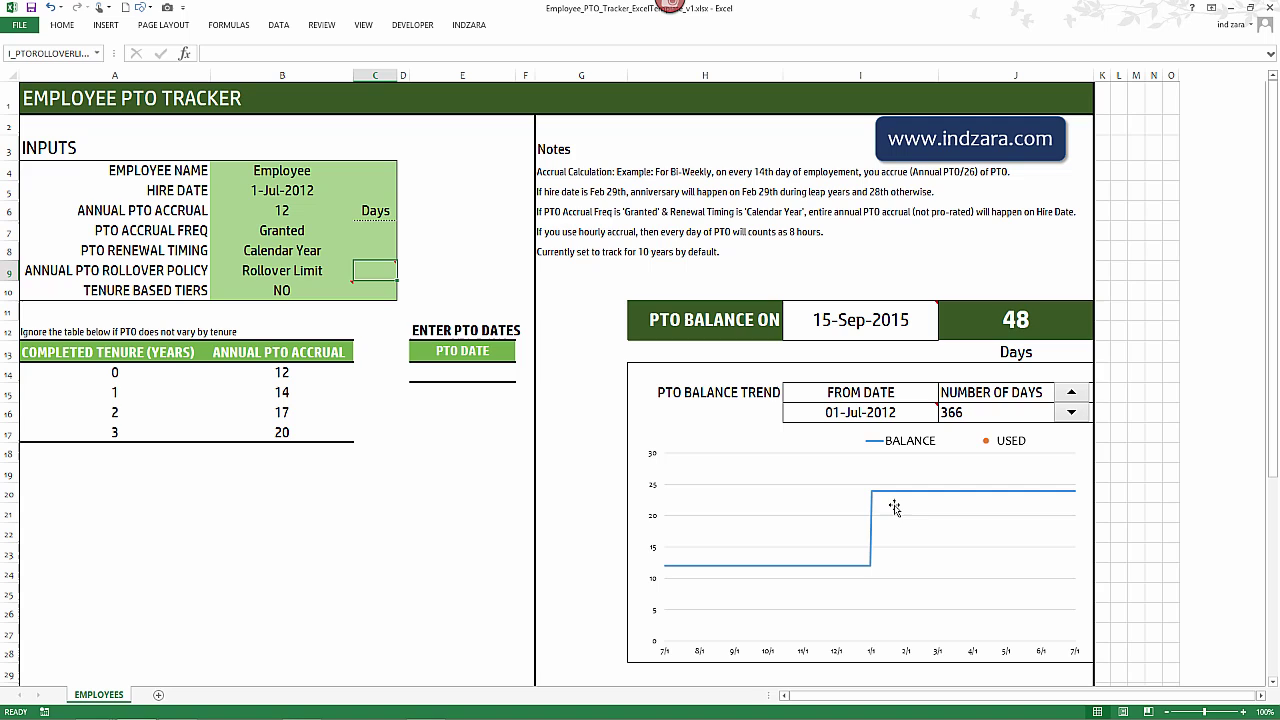
left_click(378, 271)
type("5")
key("Return")
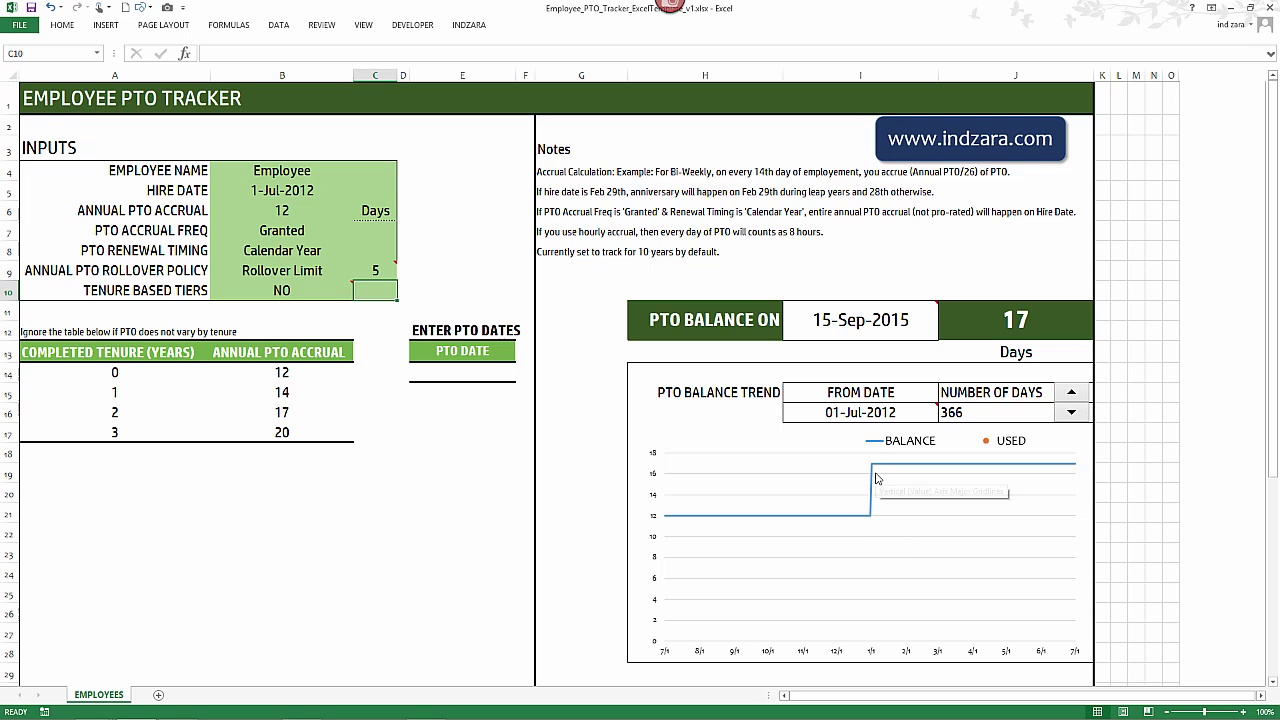
Change the rollover limit in C9 to 10 days.
mouse_move(874, 470)
left_click(381, 268)
type("10")
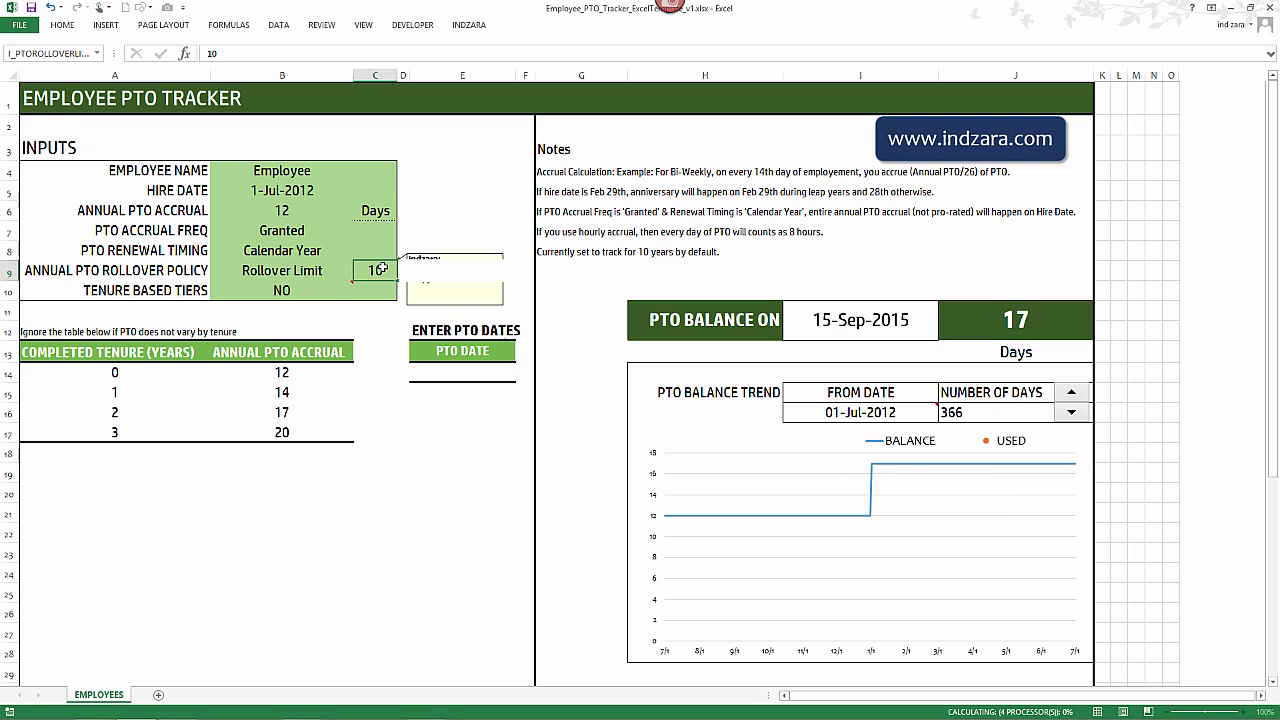
key("Return")
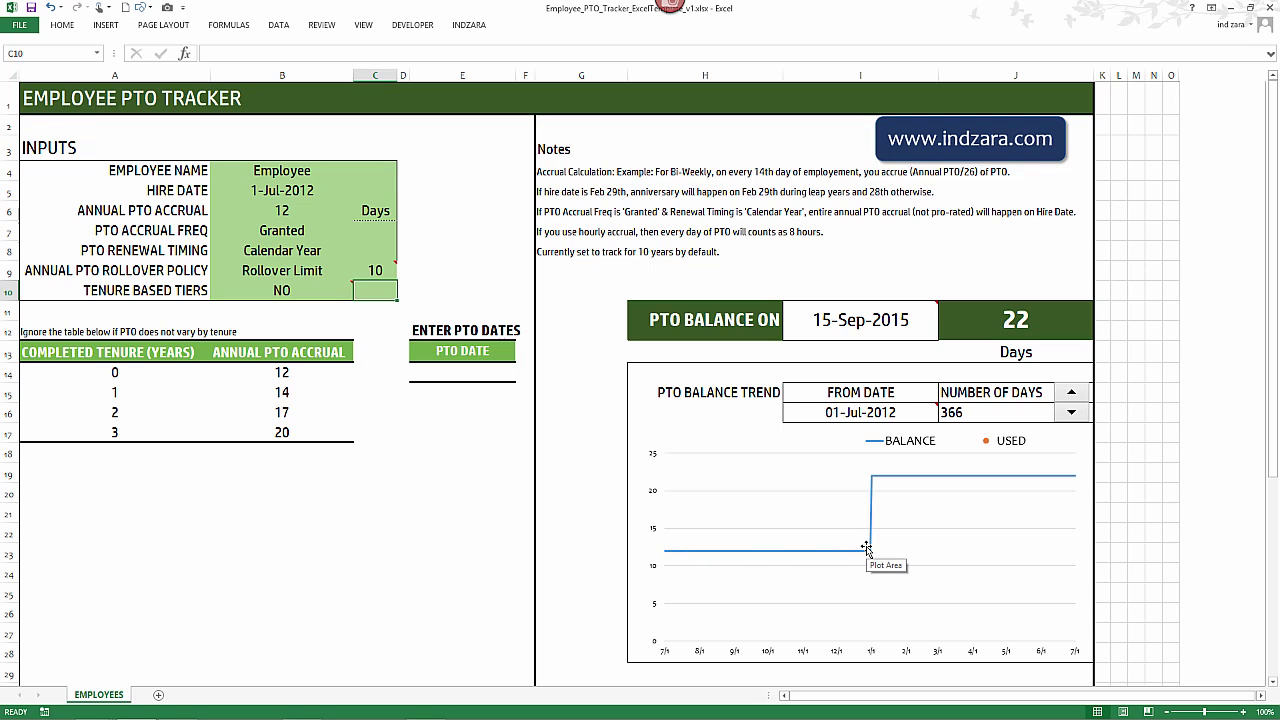
mouse_move(867, 481)
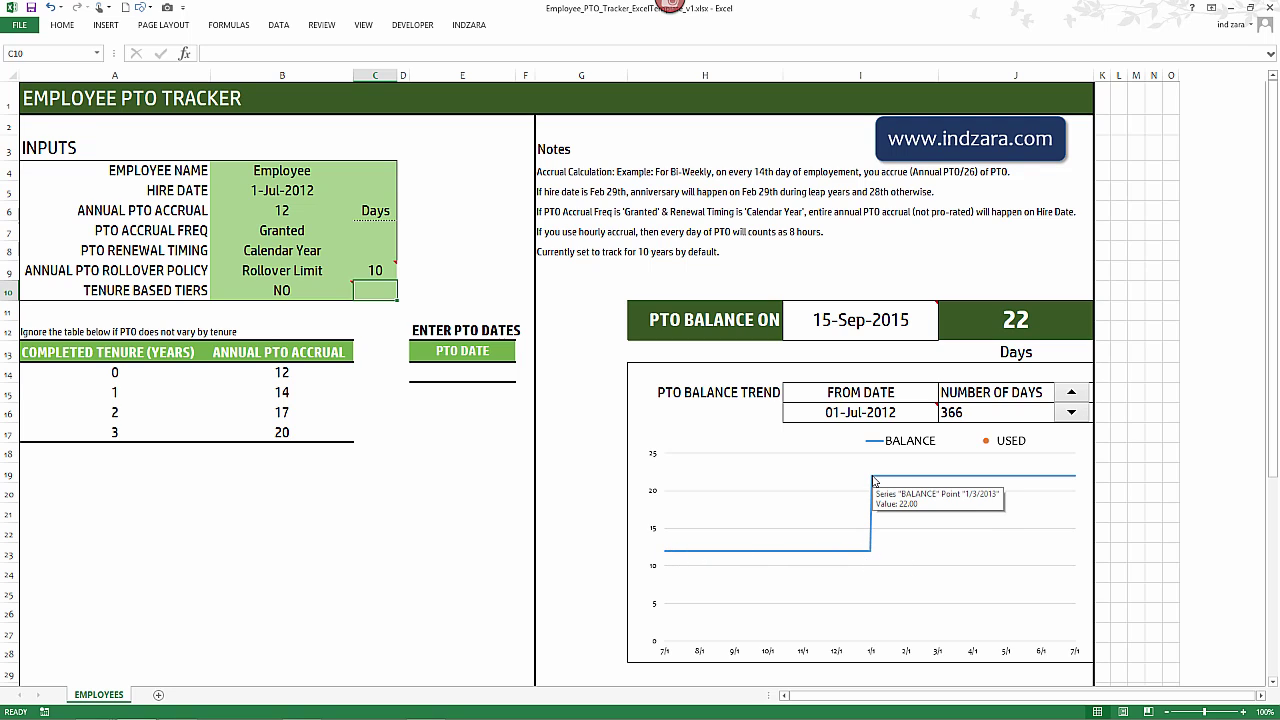
left_click(325, 270)
left_click(359, 274)
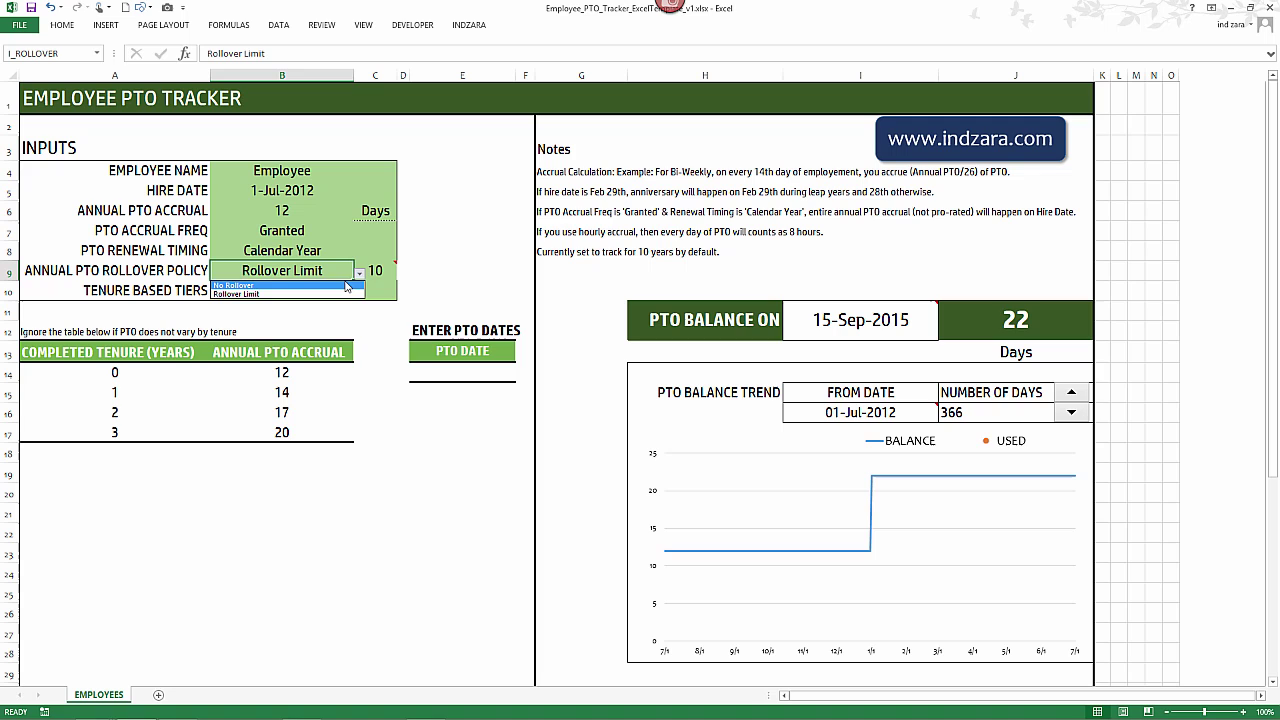
left_click(349, 285)
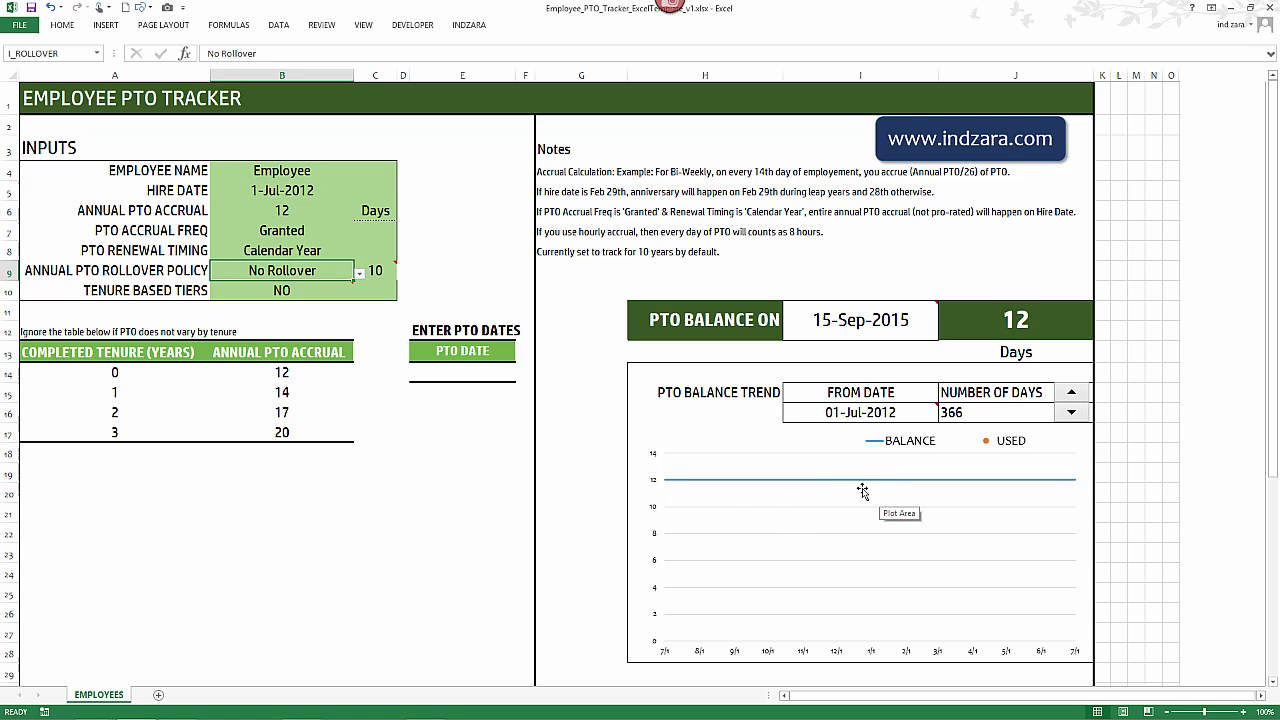
mouse_move(867, 486)
left_click(359, 277)
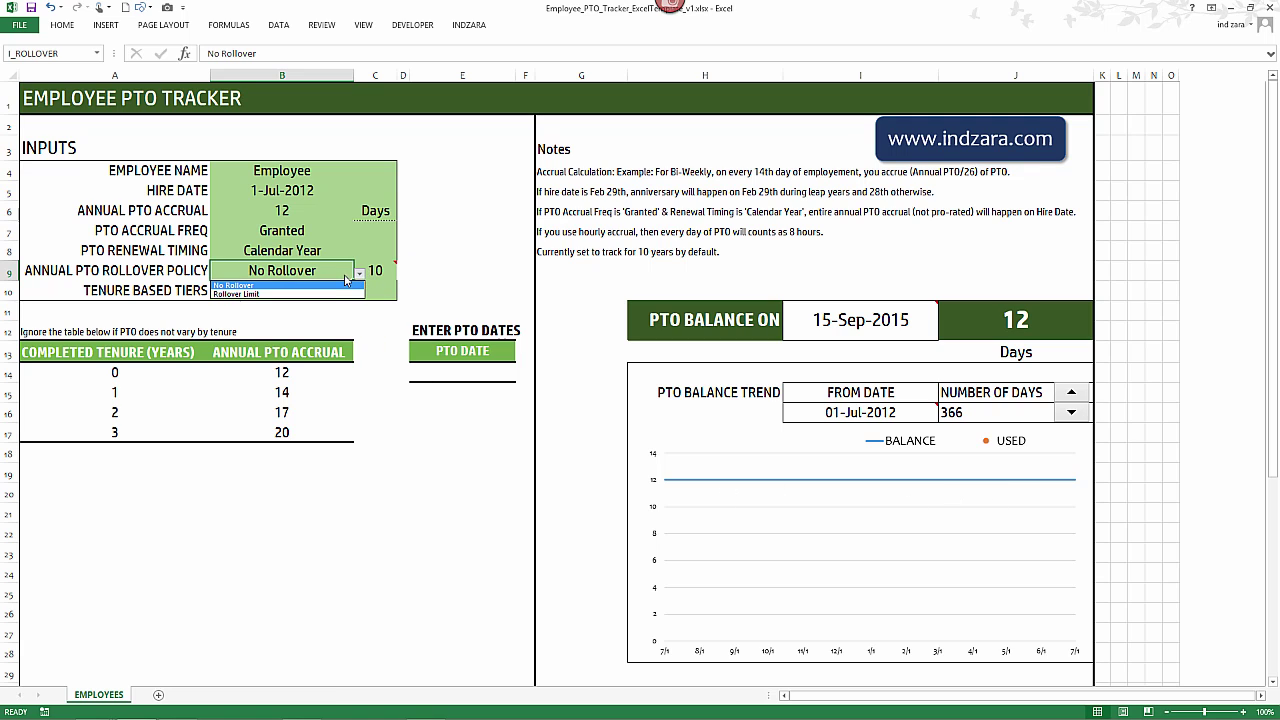
left_click(331, 295)
left_click(378, 270)
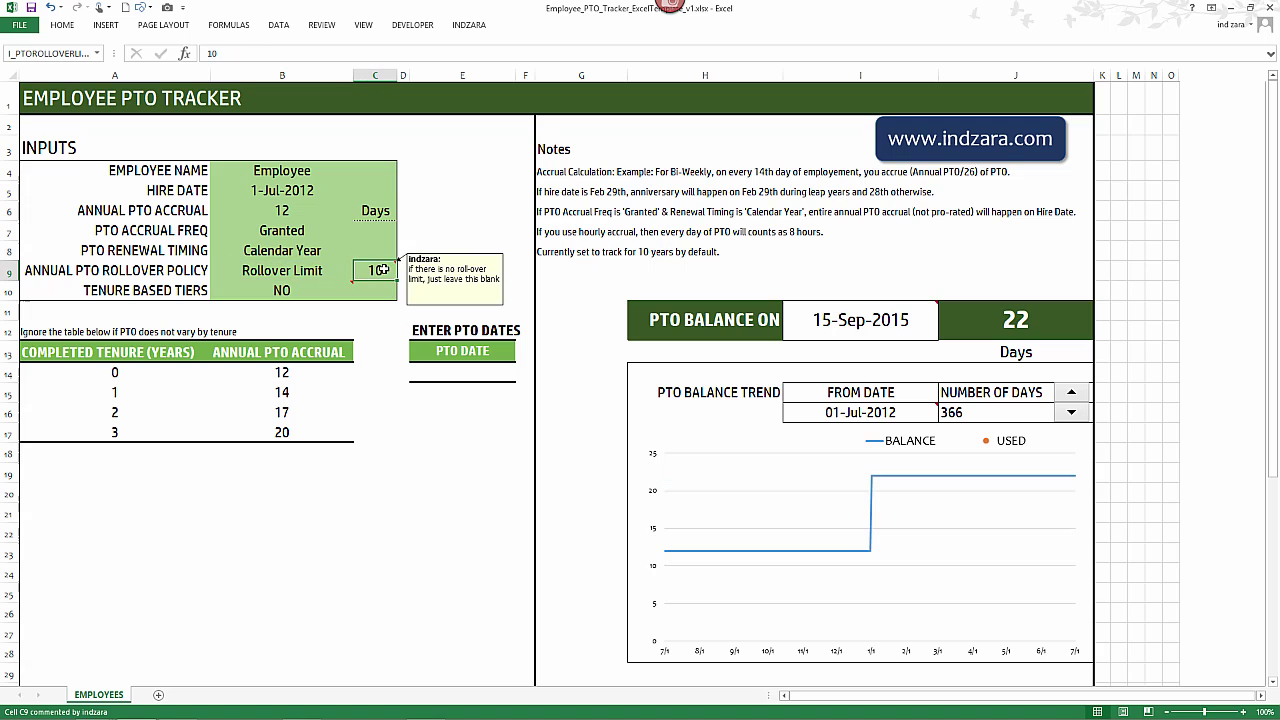
key("Delete")
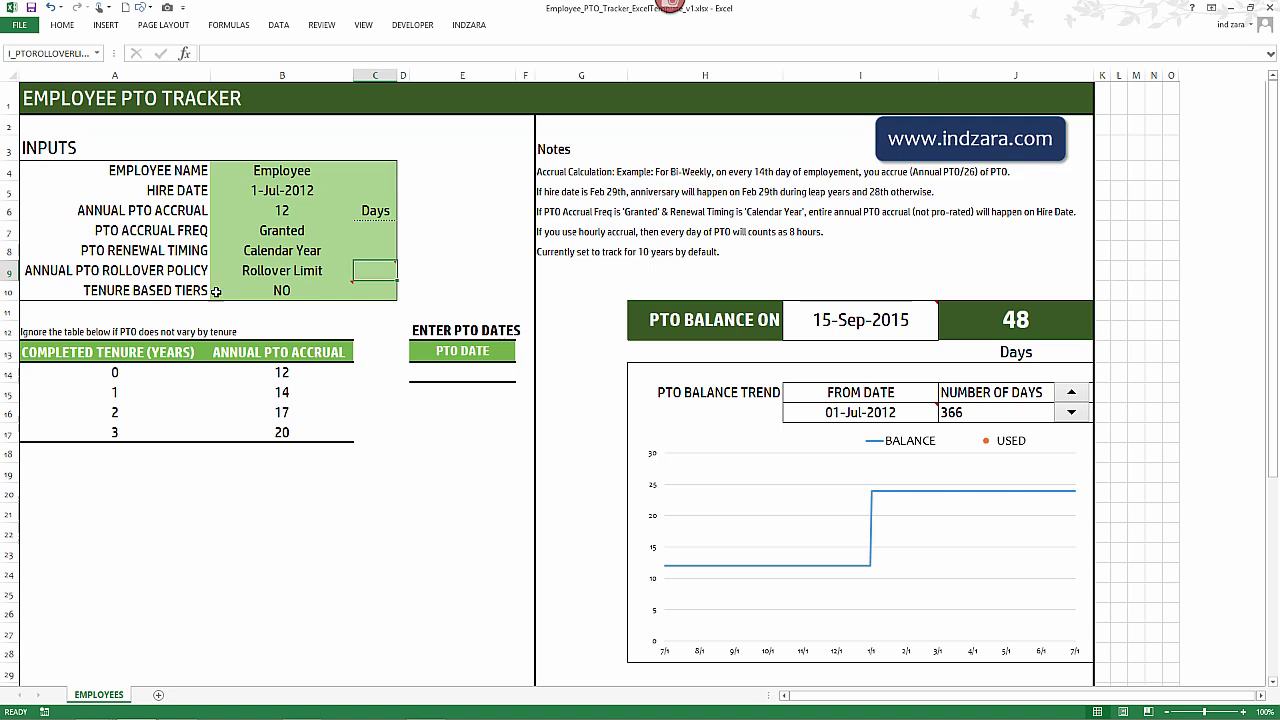
Switch Tenure Based Tiers in B10 to YES to use the 12/14/17/20 tenure table.
mouse_move(268, 291)
left_click(292, 297)
left_click(359, 297)
left_click(260, 318)
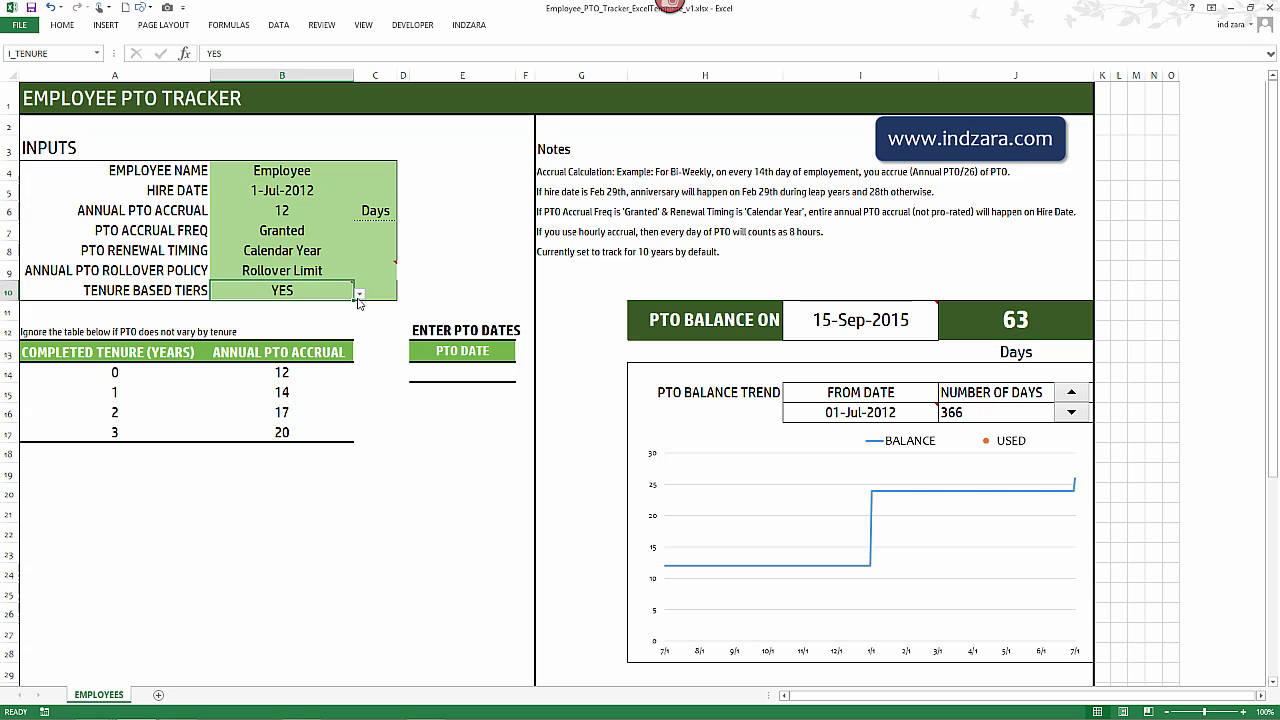
left_click(160, 376)
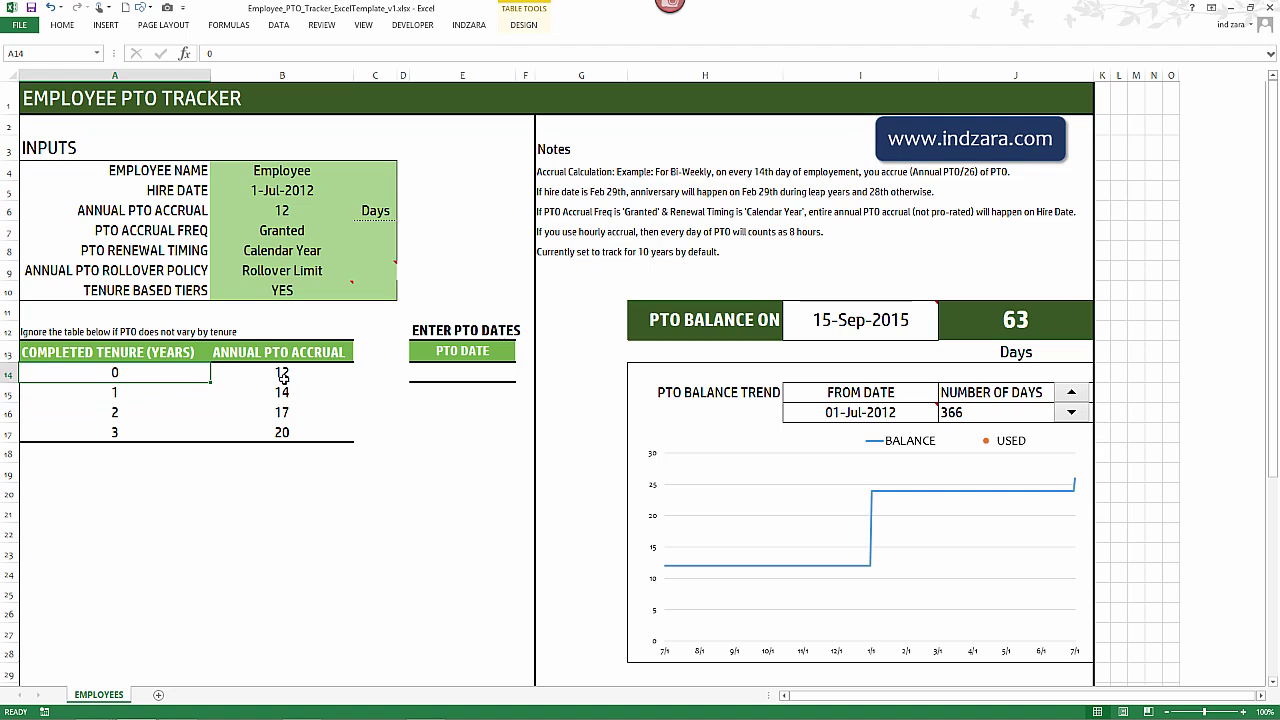
Review the tenure table rows for years 0–2, with accruals of 14 and 17.
left_click(136, 394)
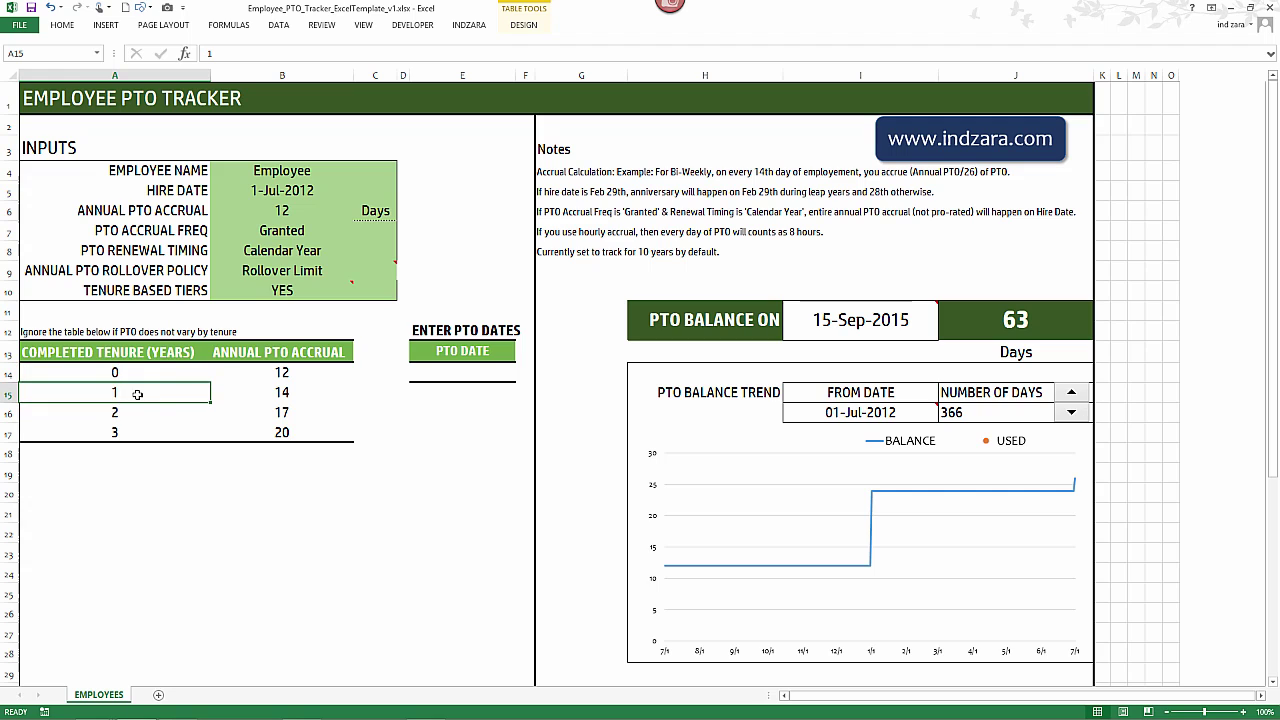
left_click(283, 393)
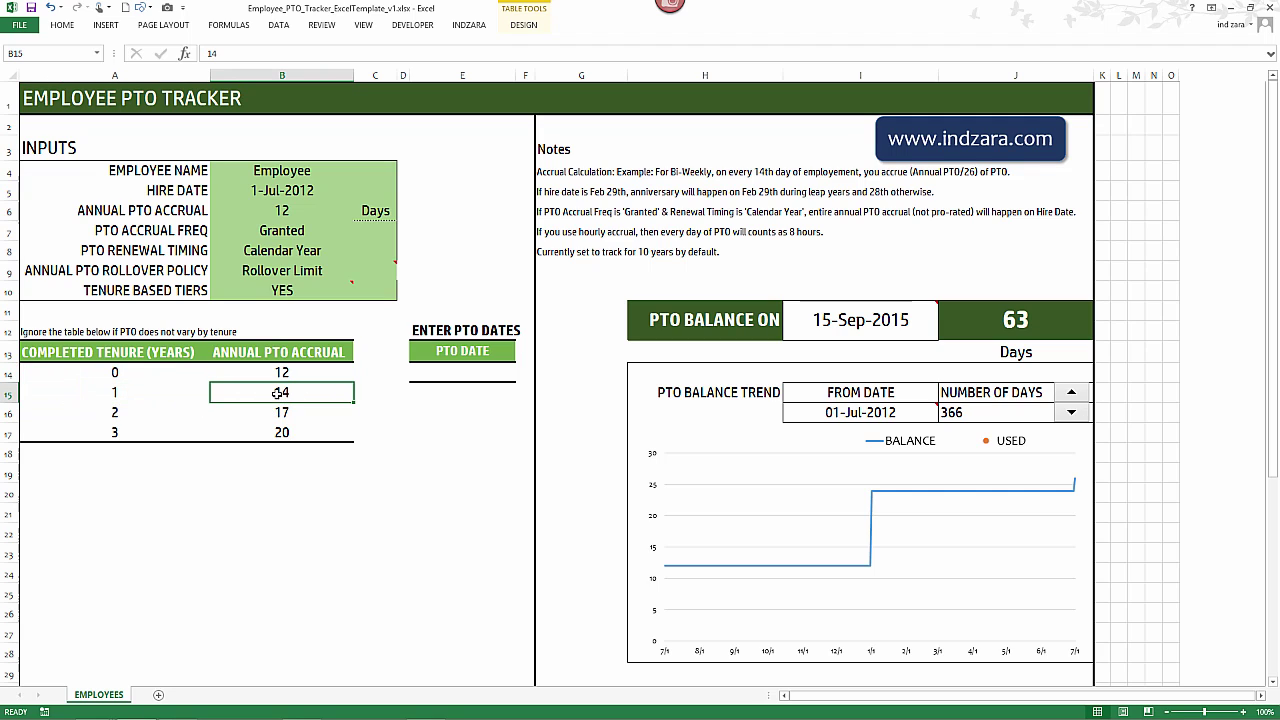
left_click(136, 411)
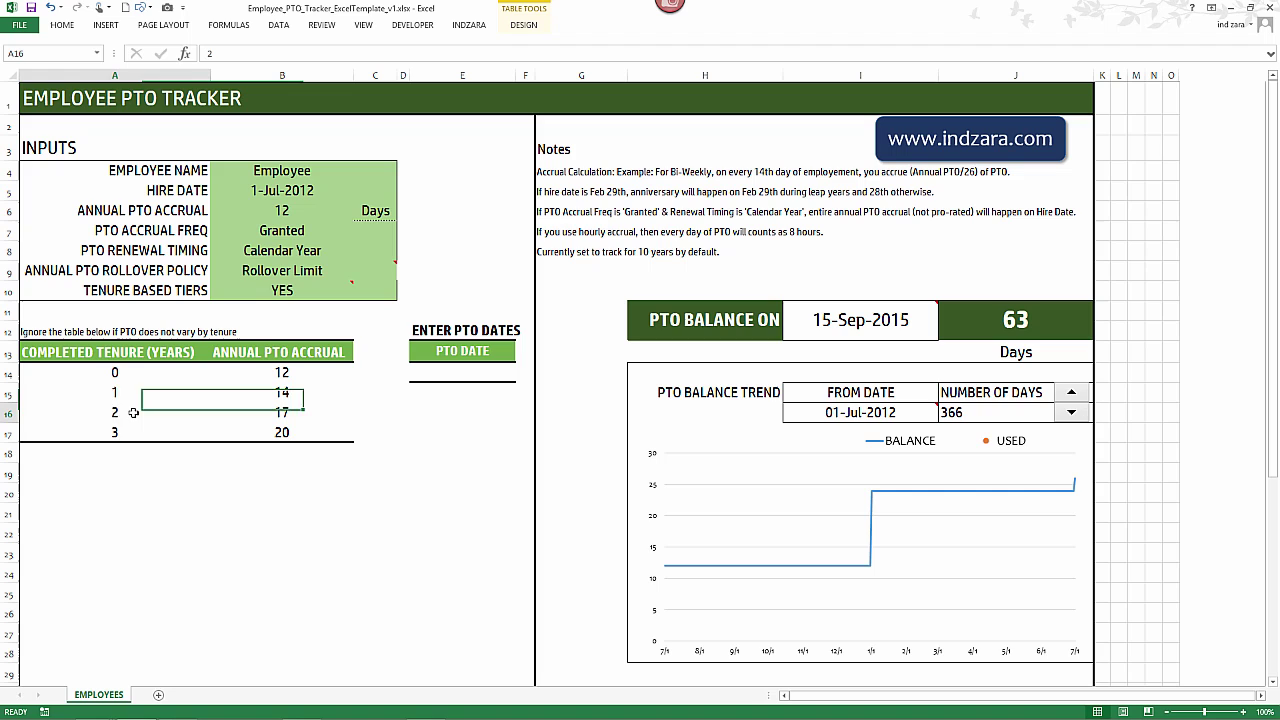
left_click(276, 414)
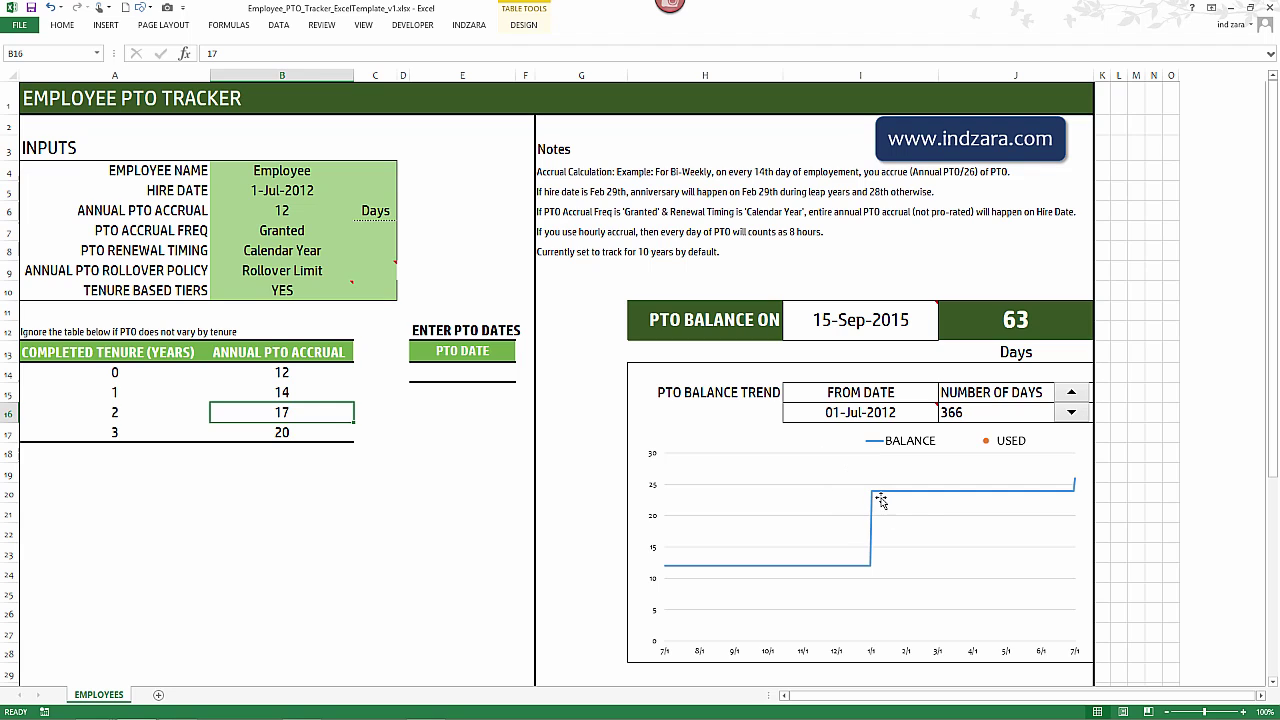
left_click(311, 292)
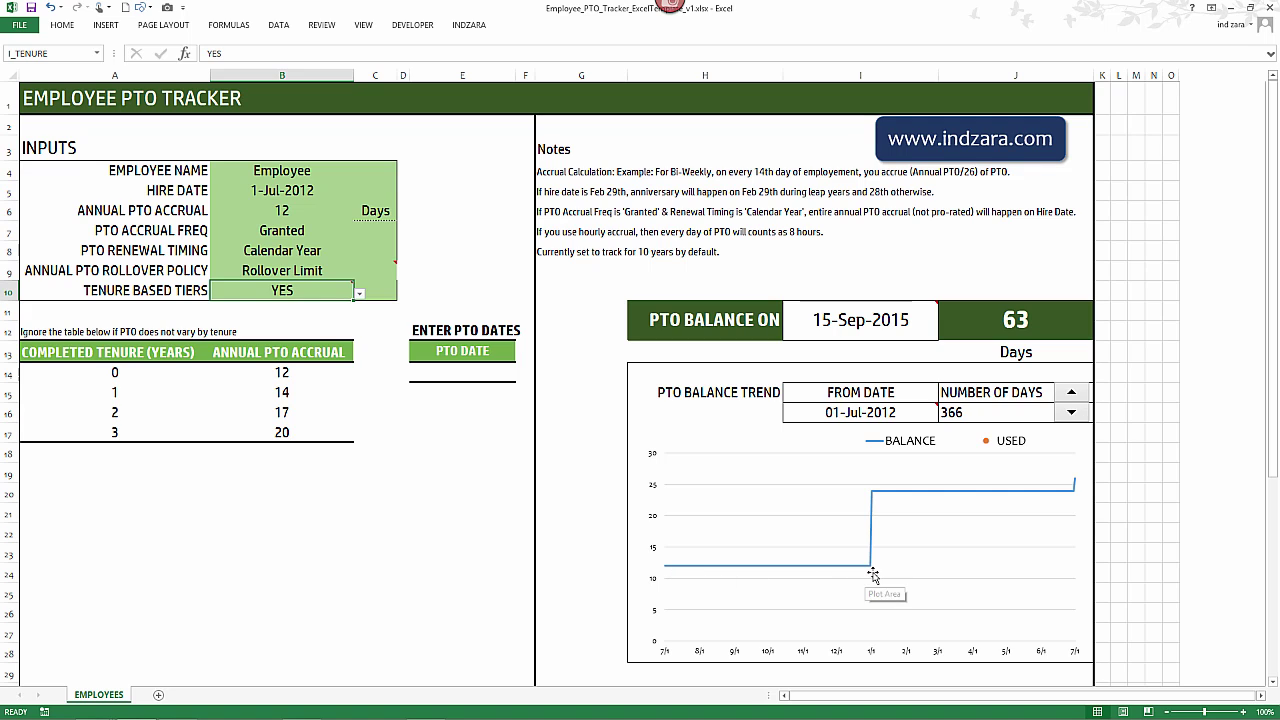
mouse_move(873, 571)
mouse_move(876, 499)
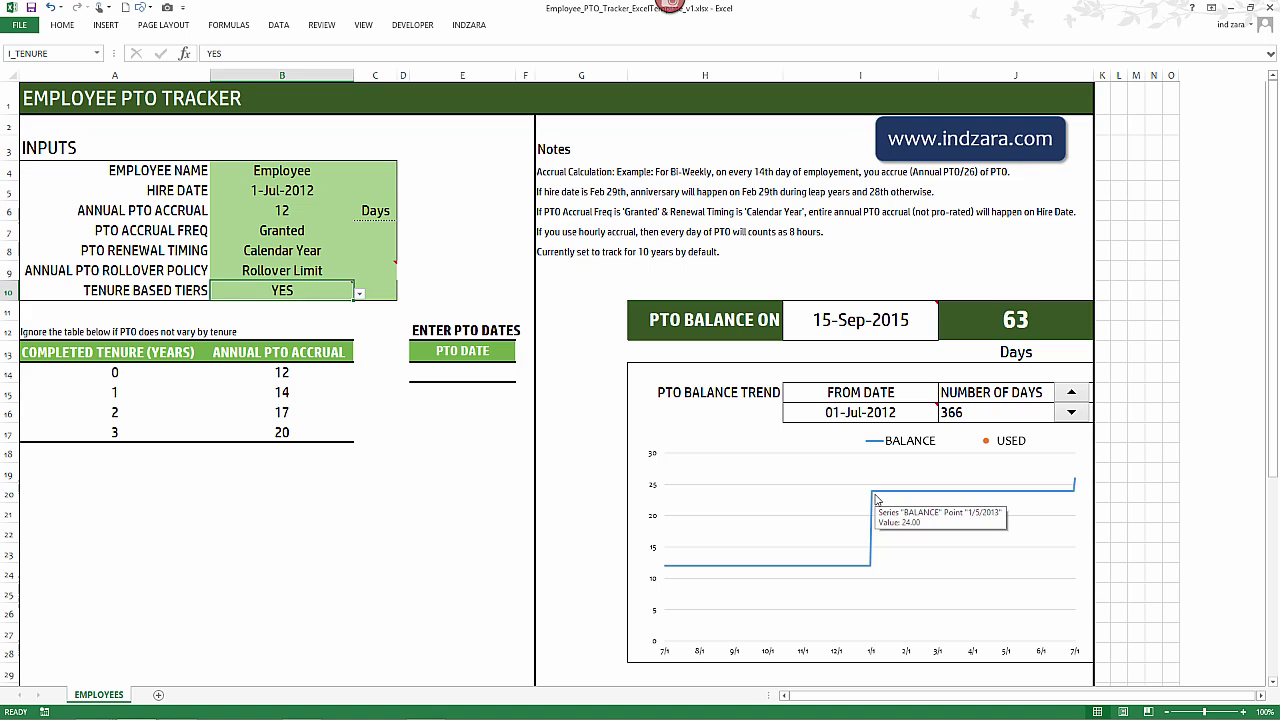
left_click(201, 370)
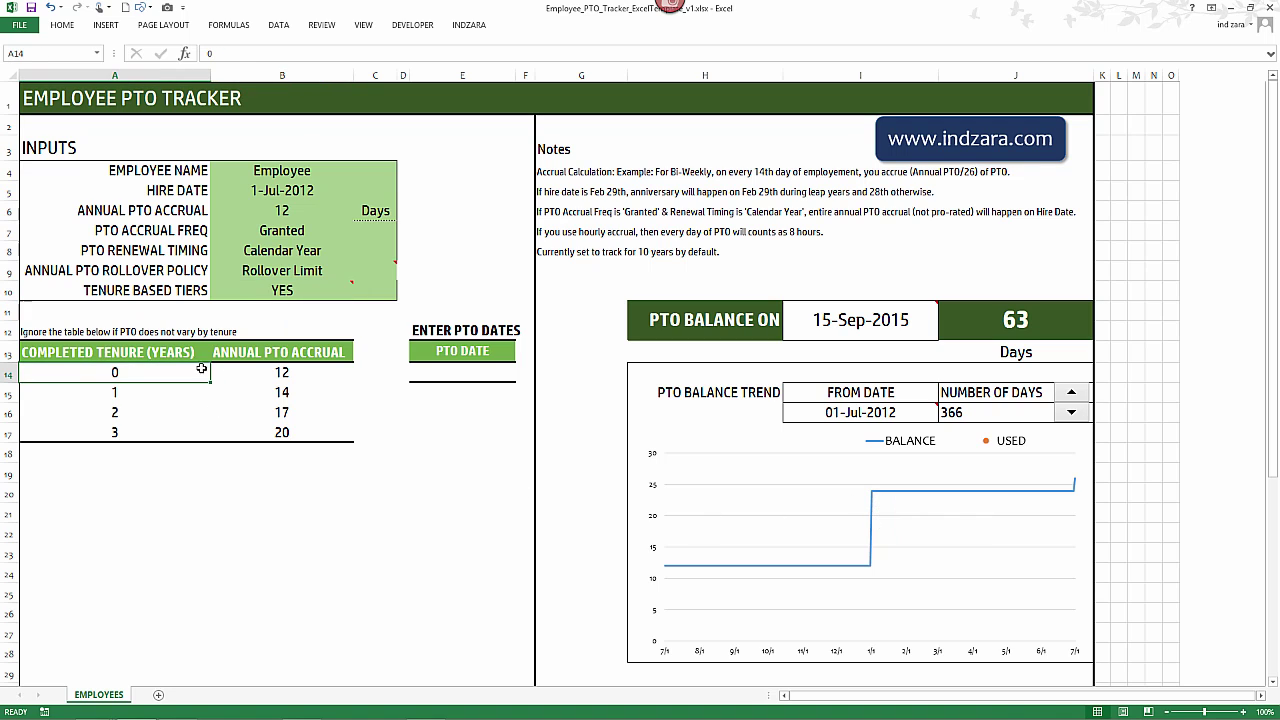
left_click_drag(201, 370, 299, 372)
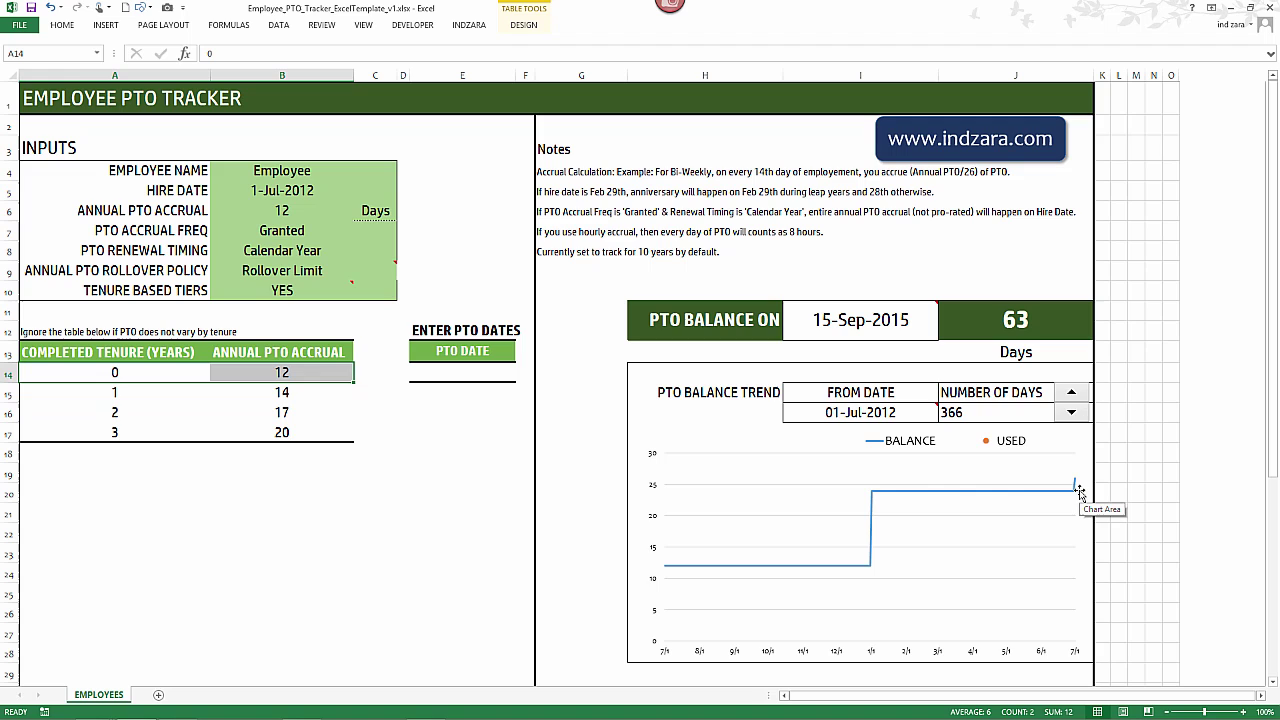
left_click(106, 397)
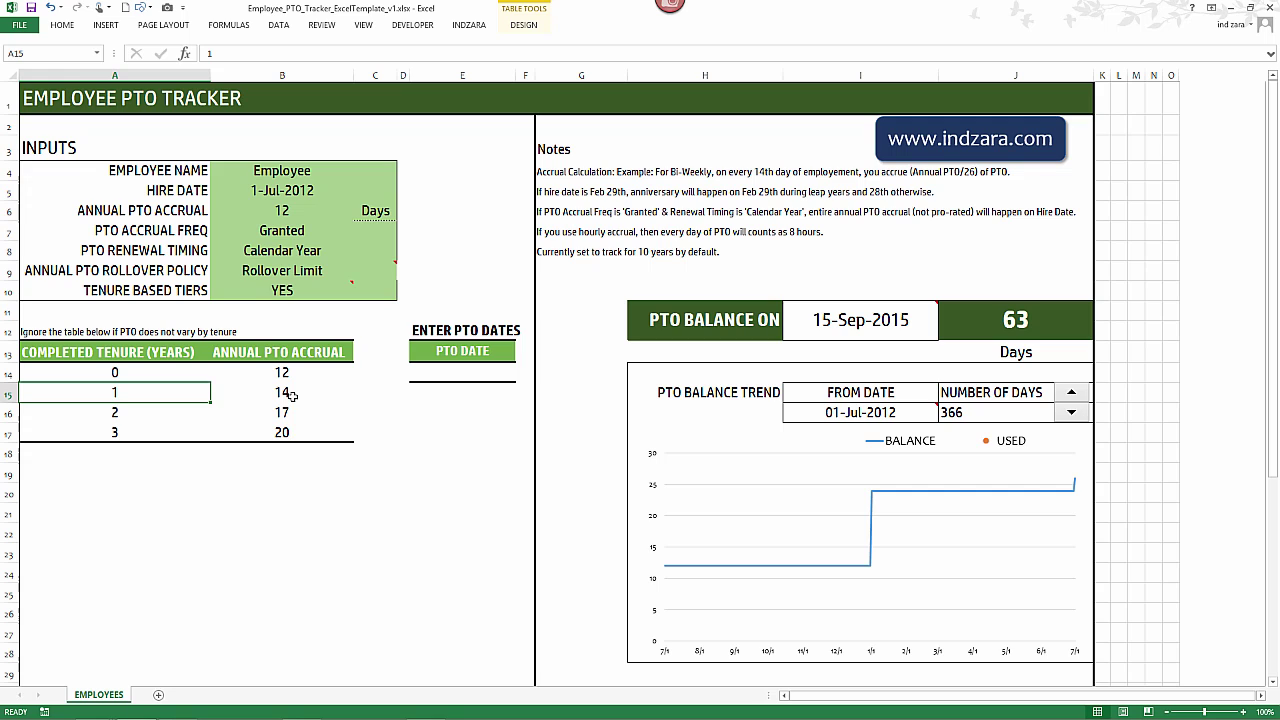
Raise the trend chart's Number of Days from 366 to 401 with the spin button.
left_click(1071, 393)
left_click(1071, 393)
left_click(1071, 393)
left_click(1071, 393)
left_click(1071, 393)
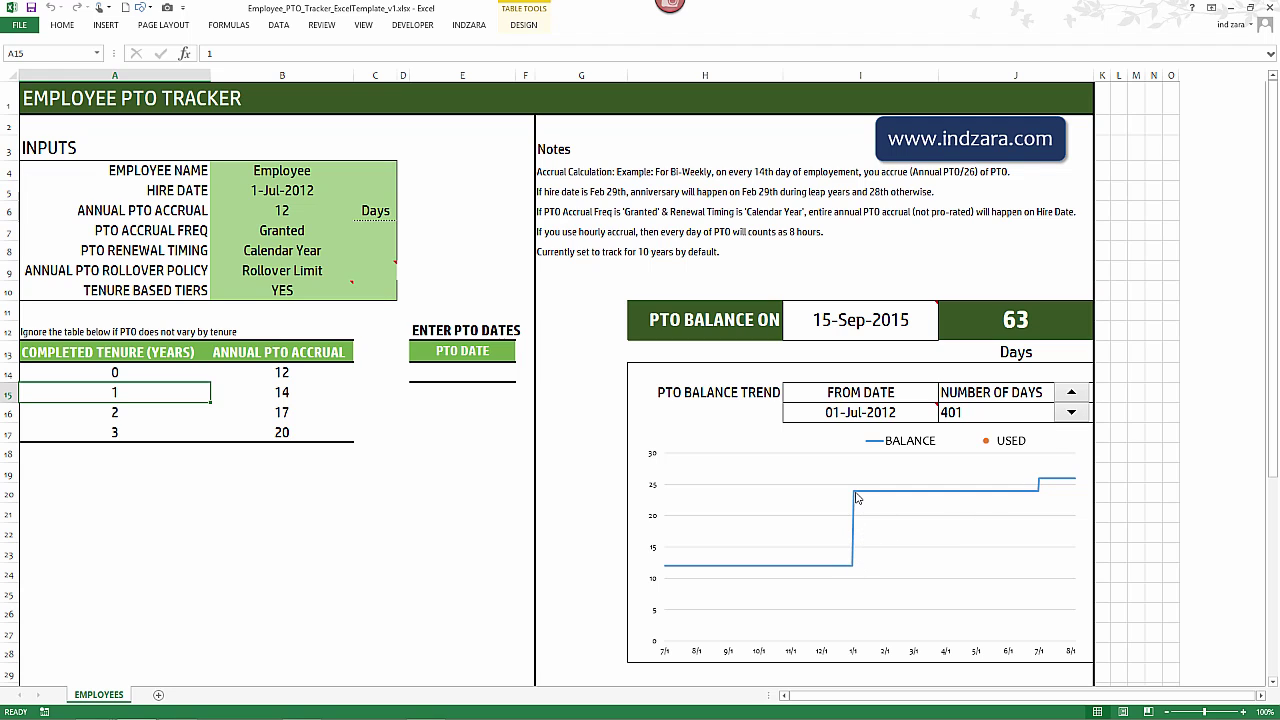
mouse_move(858, 495)
mouse_move(1040, 497)
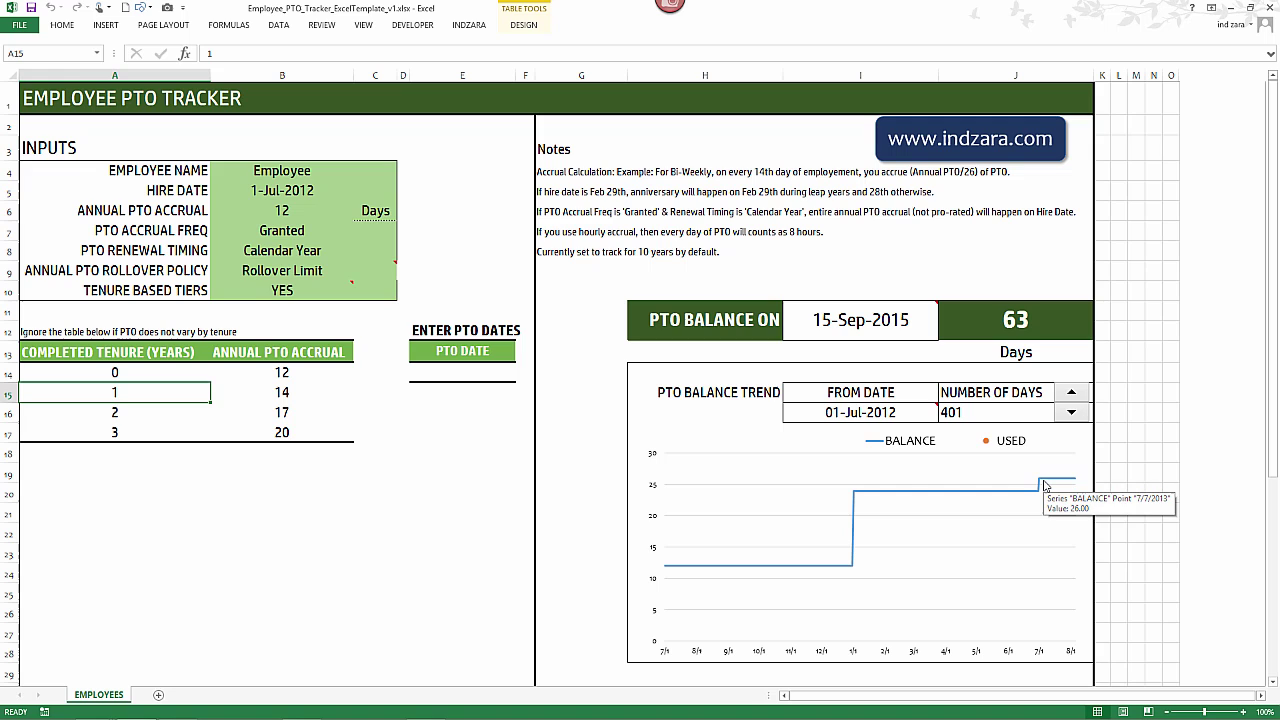
Change the year-1 tenure accrual in B15 to 15.
left_click(292, 392)
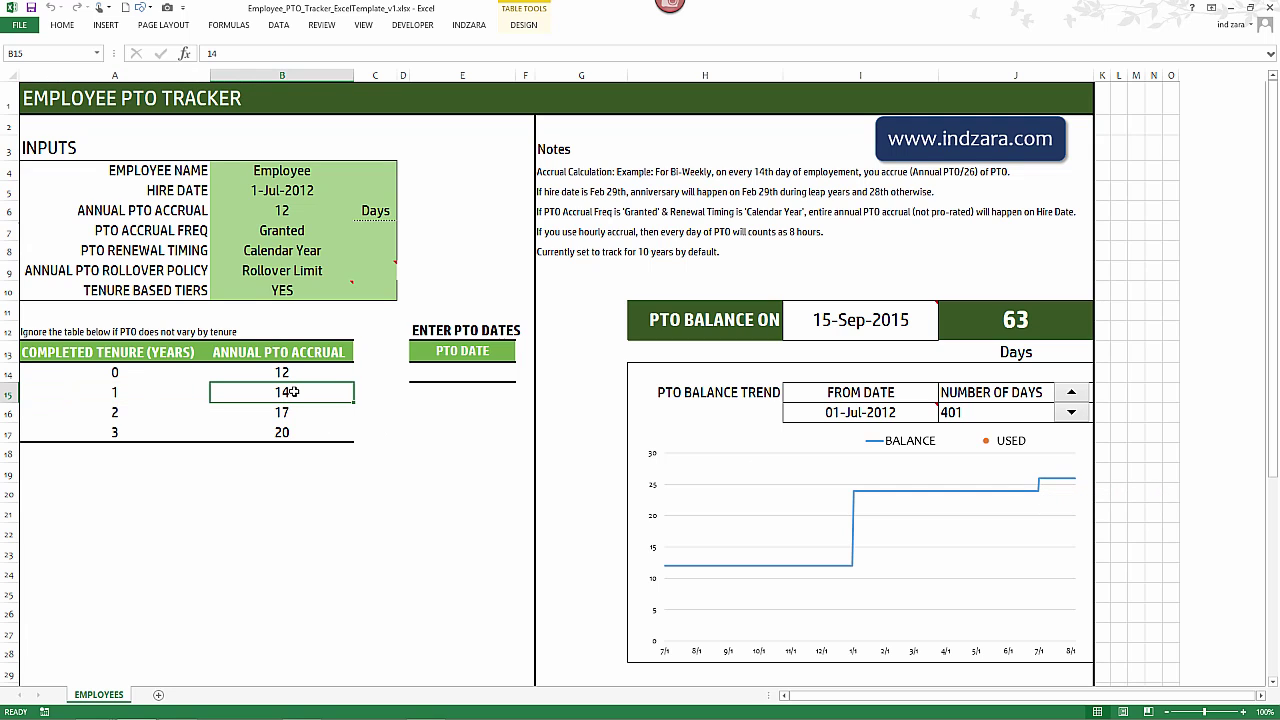
type("15")
key("Return")
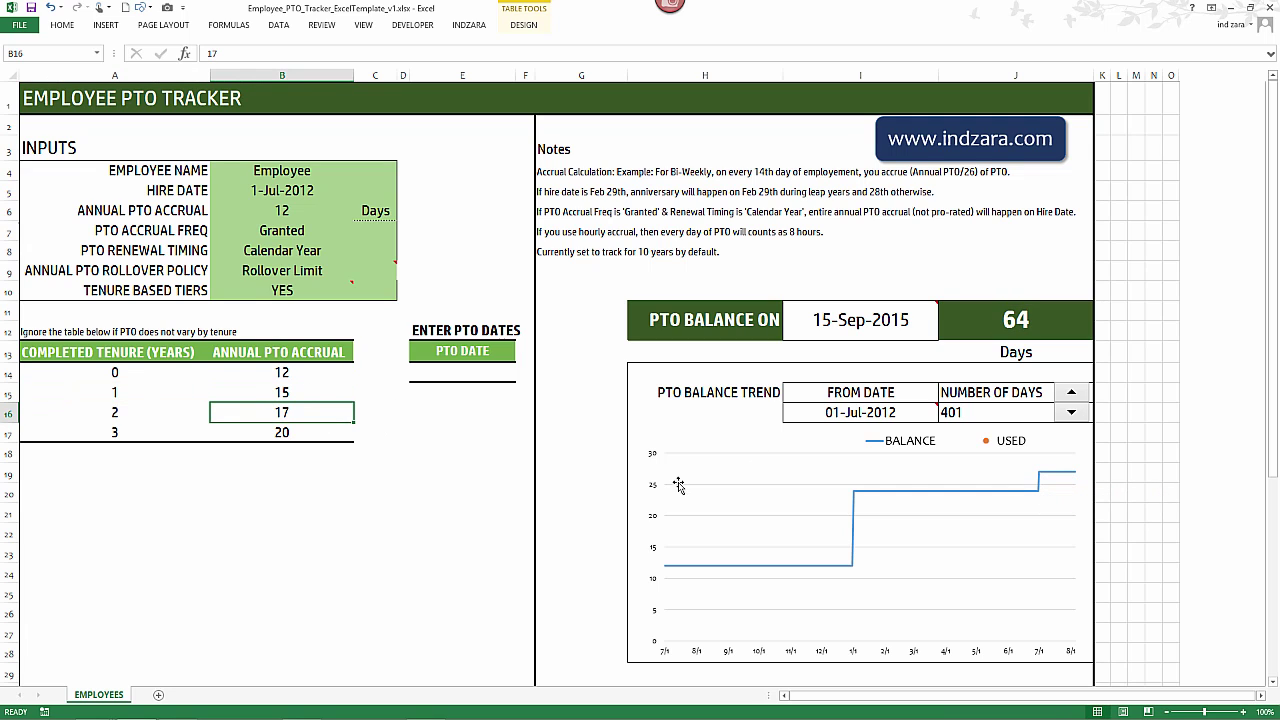
mouse_move(1038, 496)
Set the chart's Number of Days in J16 to 2000, then to 365.
left_click(1001, 416)
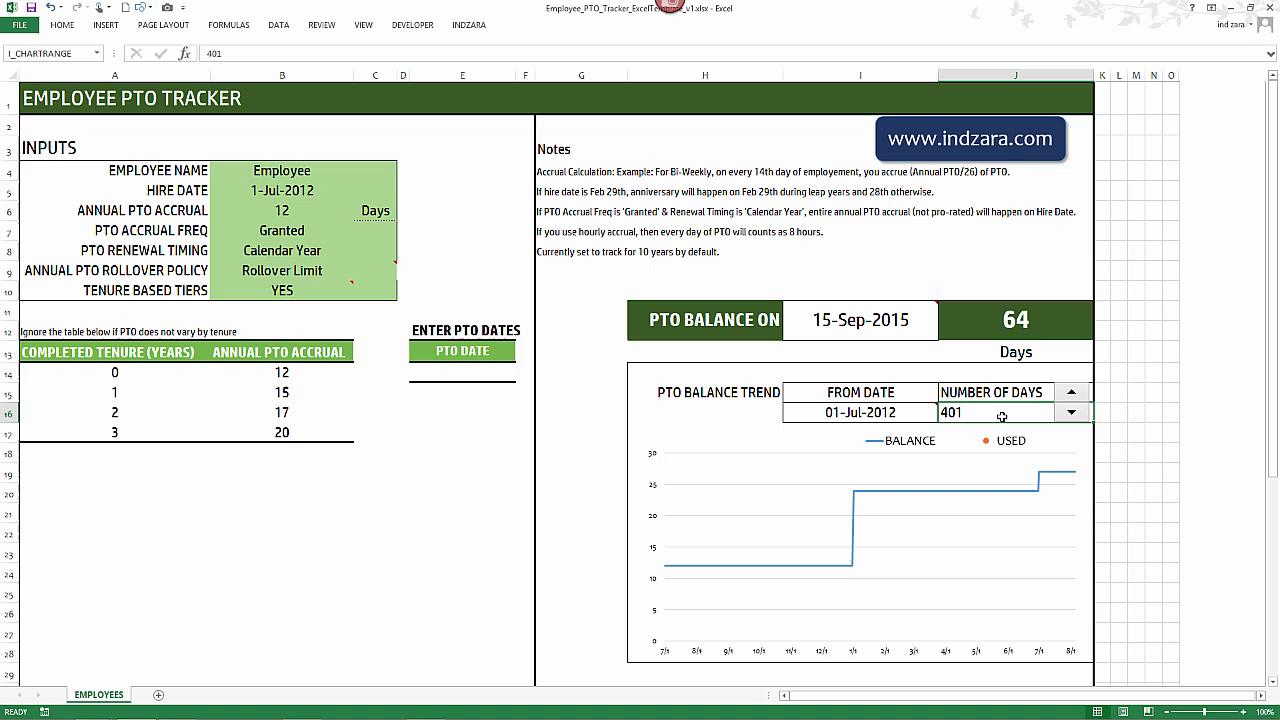
type("2000")
key("Return")
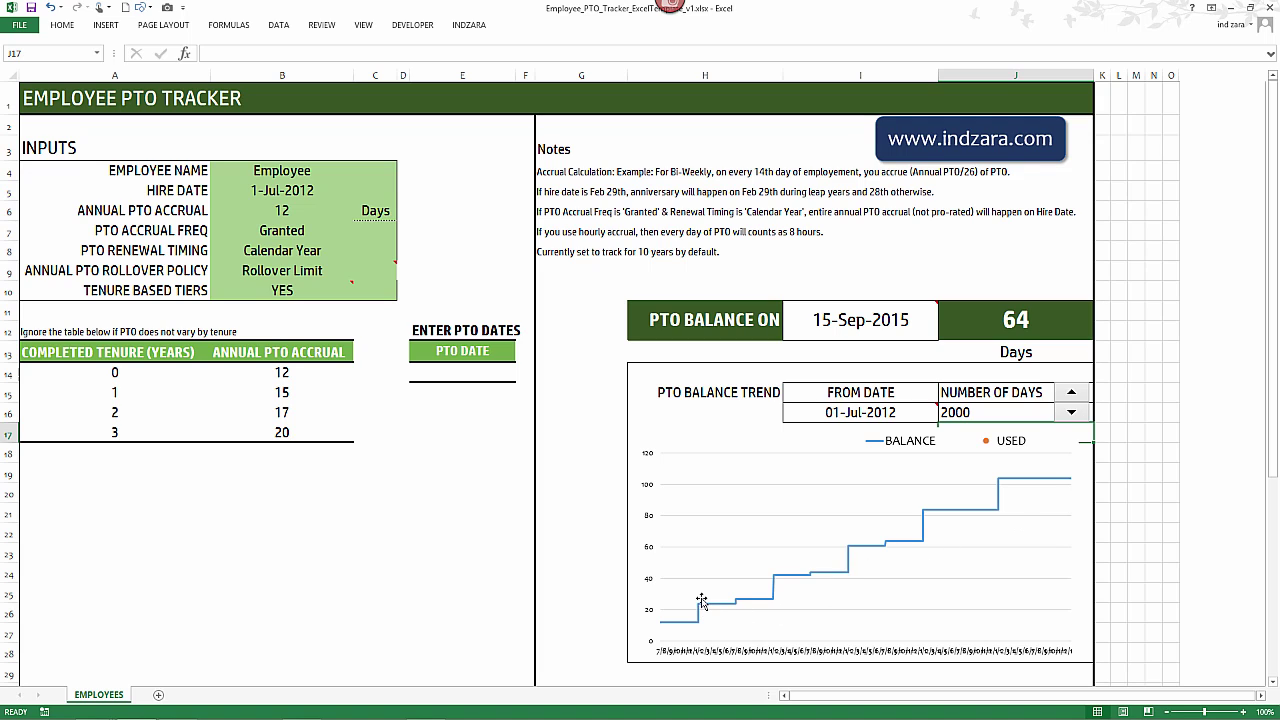
mouse_move(703, 607)
left_click(1013, 412)
type("365")
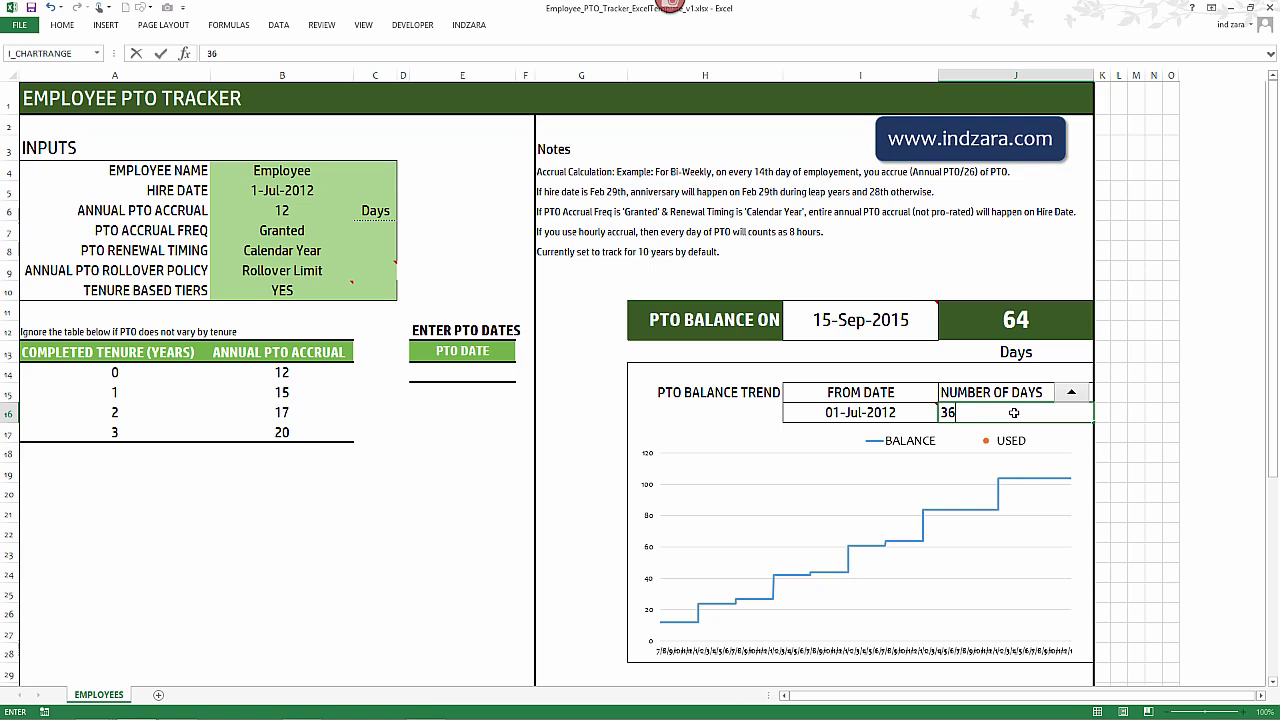
key("Return")
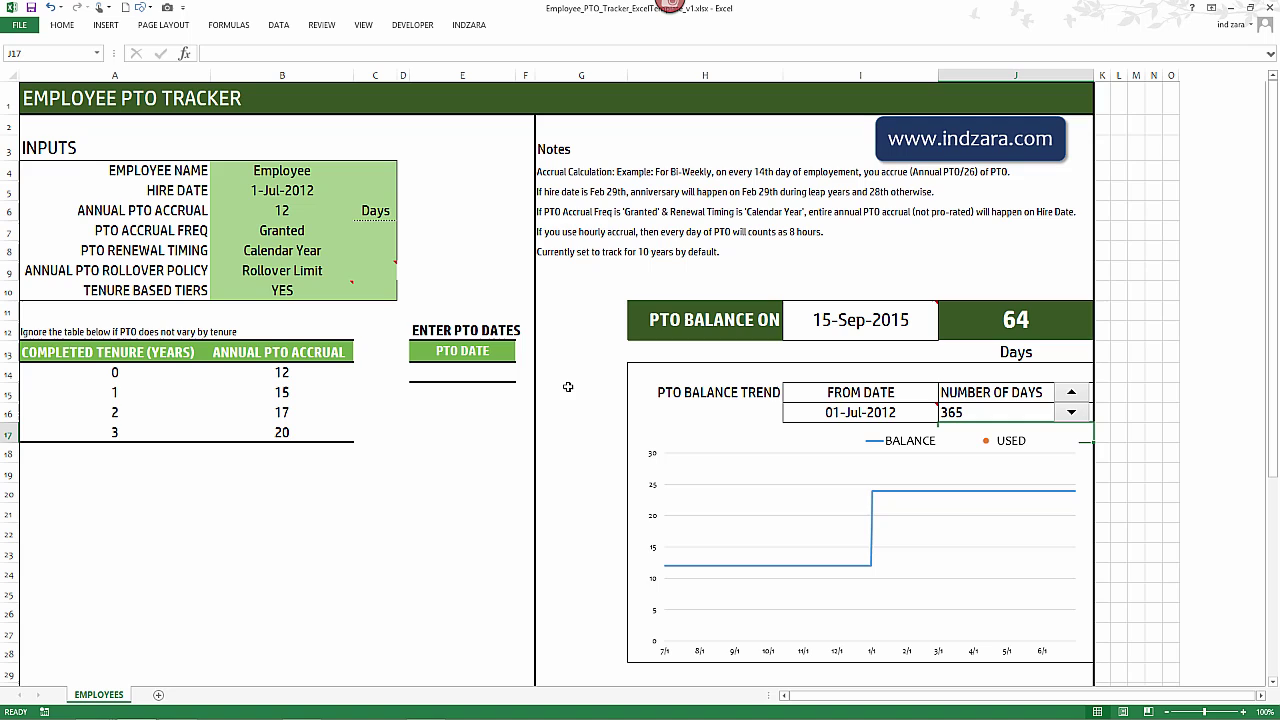
Enter PTO dates 10/1/2012 and 11/5/2012 under PTO DATE.
left_click(480, 372)
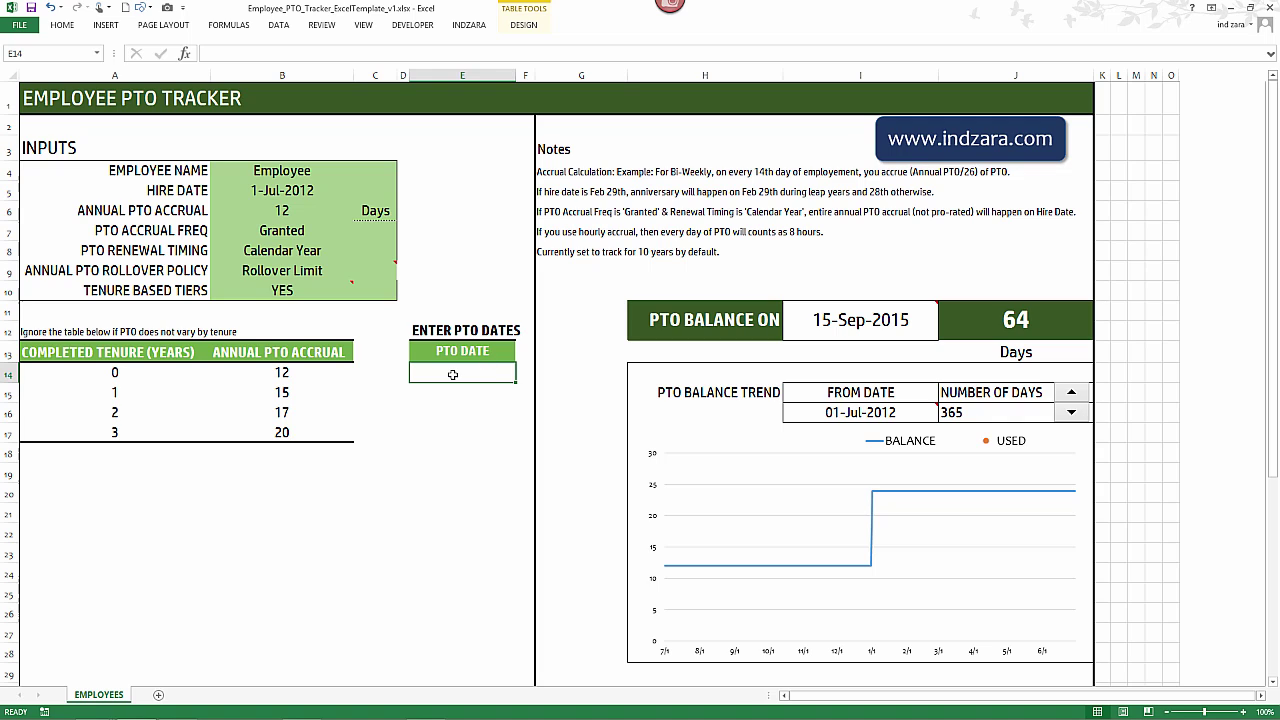
type("10/1/")
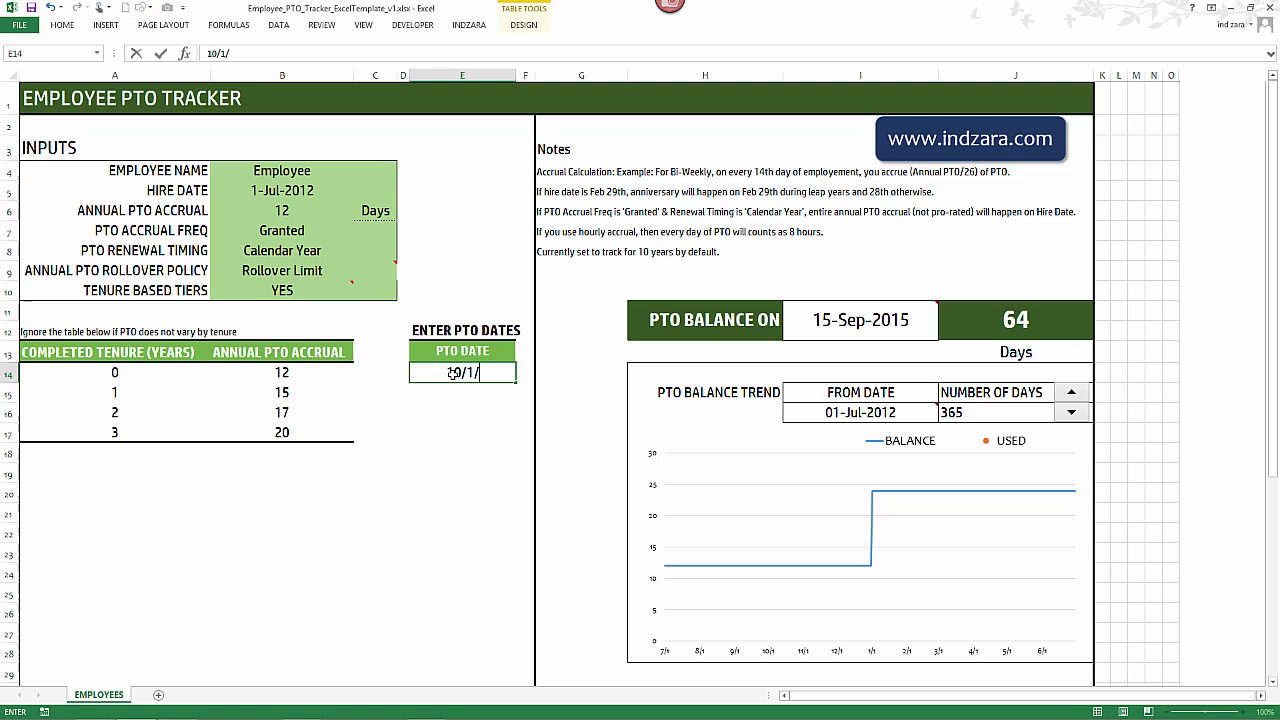
type("2012")
key("Return")
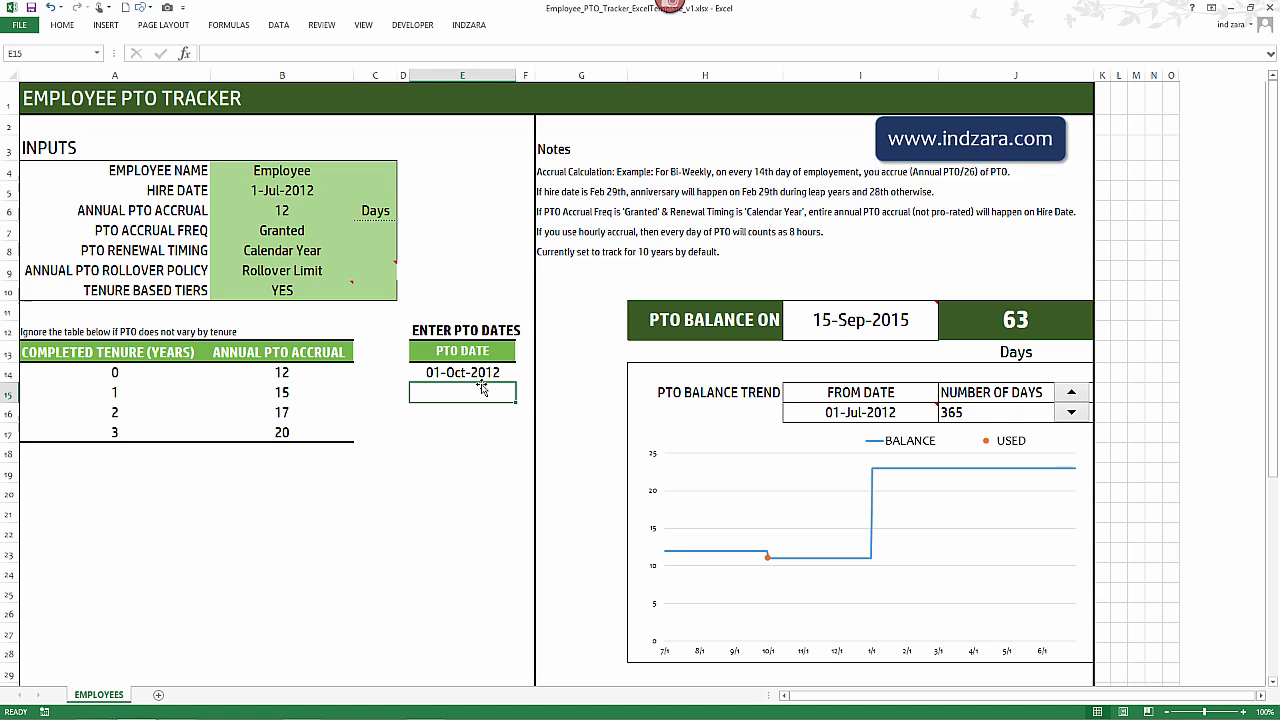
type("11/5/201")
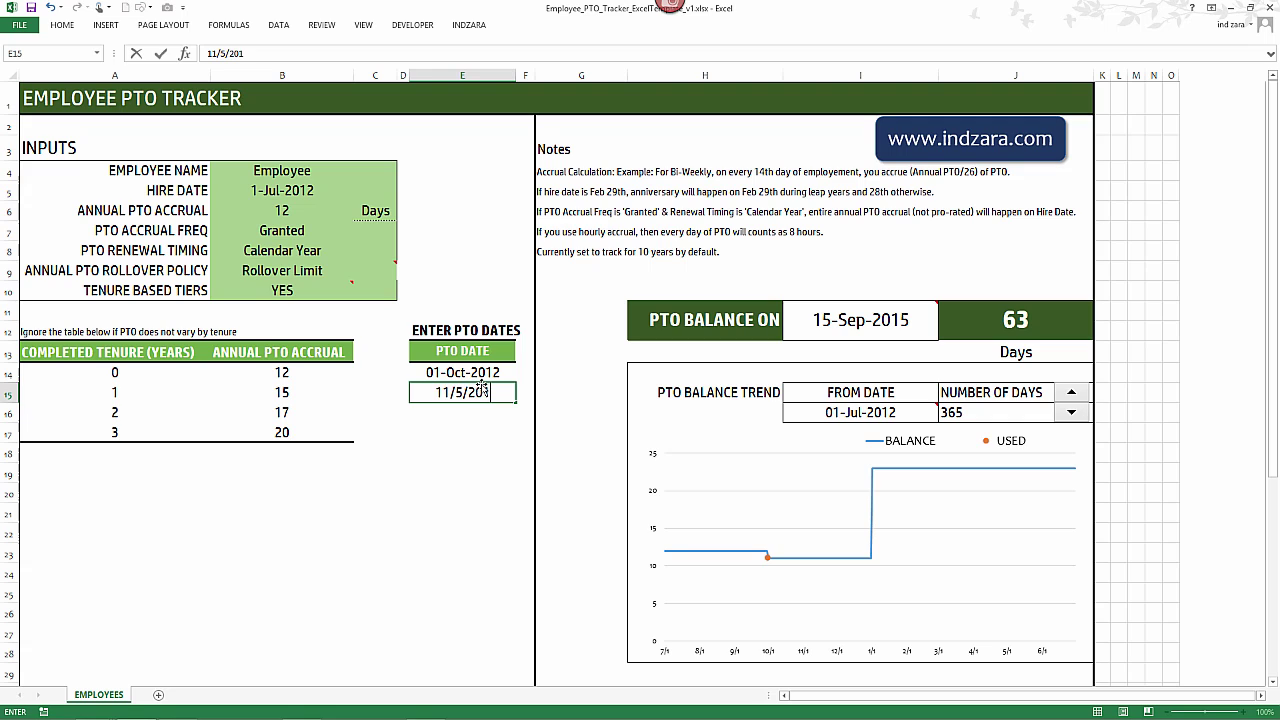
type("2")
key("Return")
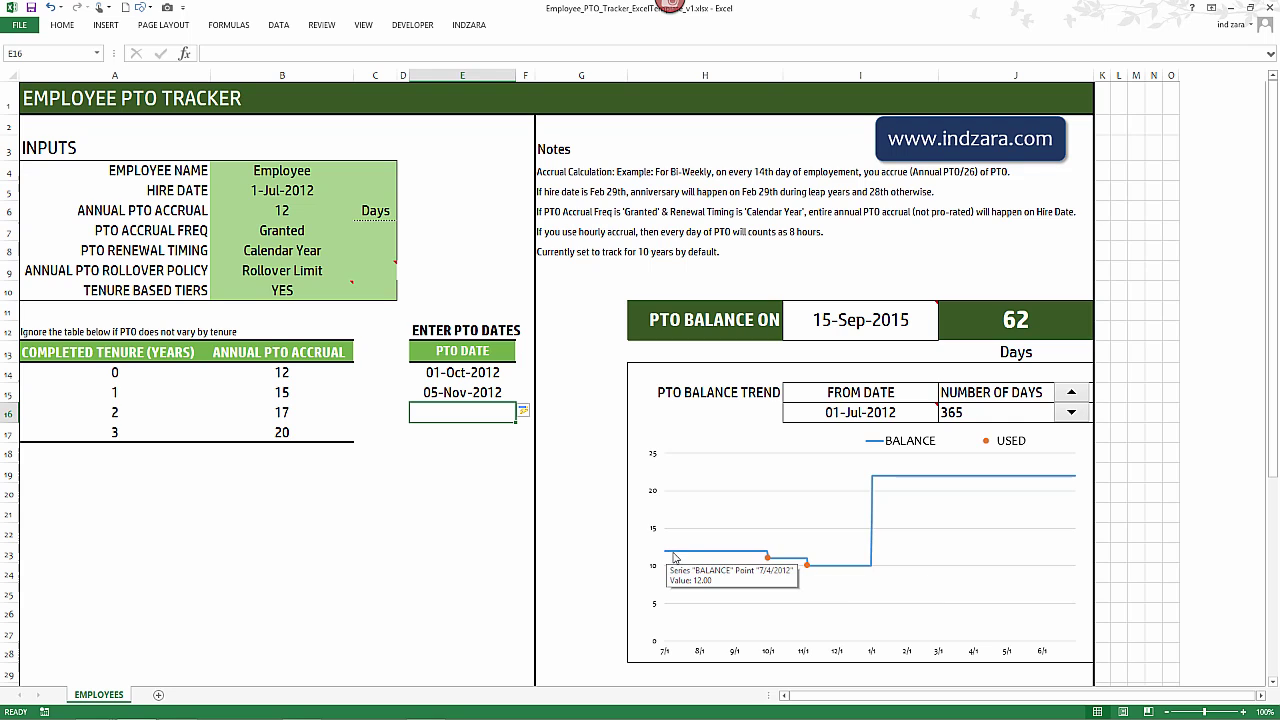
mouse_move(766, 566)
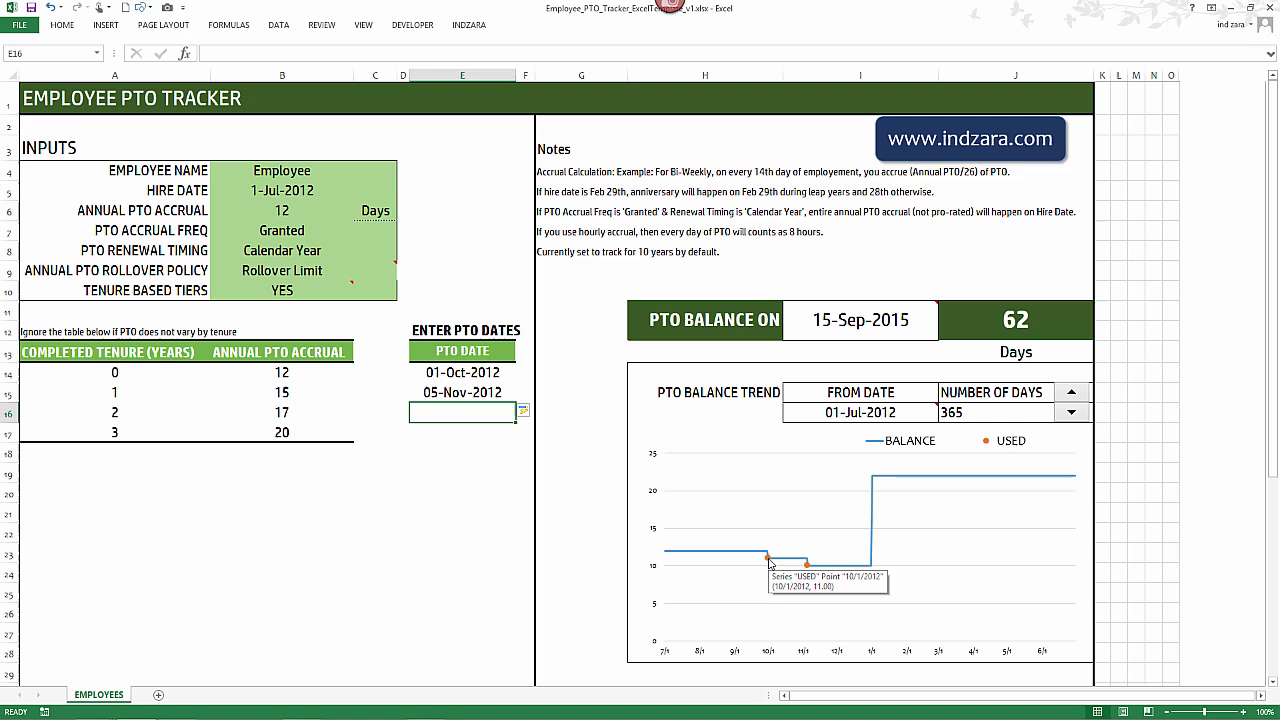
mouse_move(807, 568)
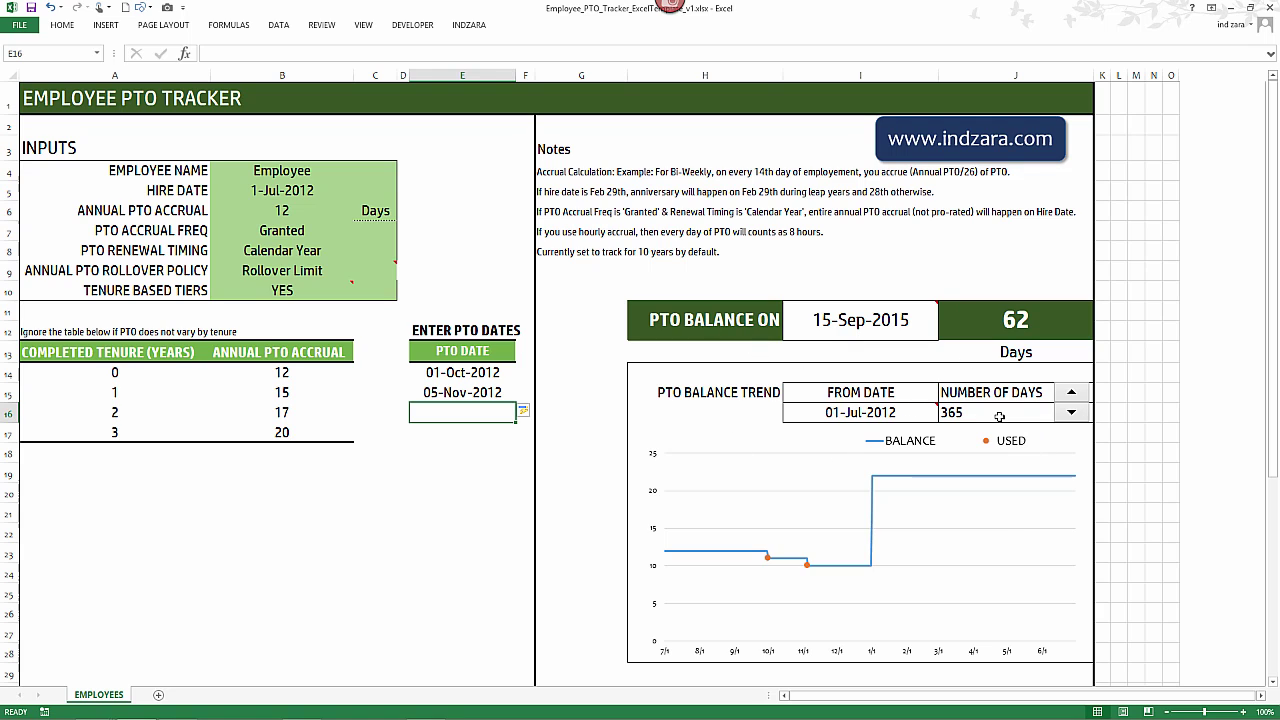
left_click(888, 328)
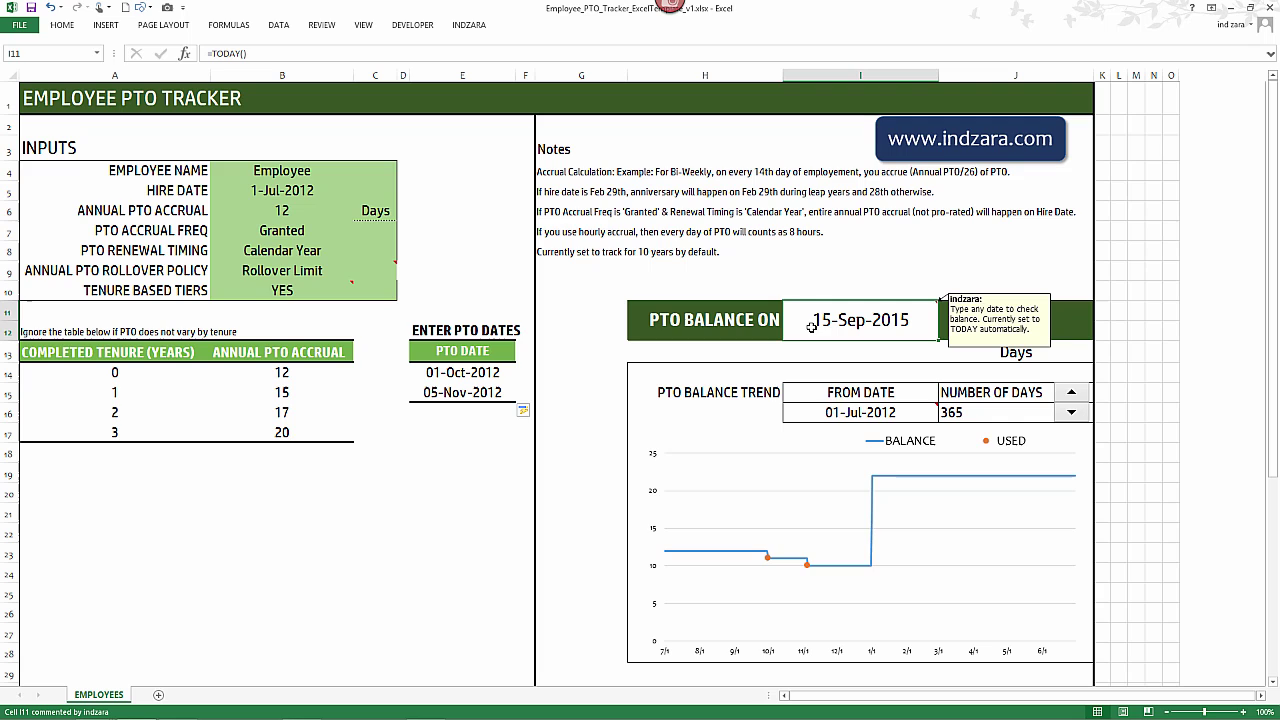
type("5/")
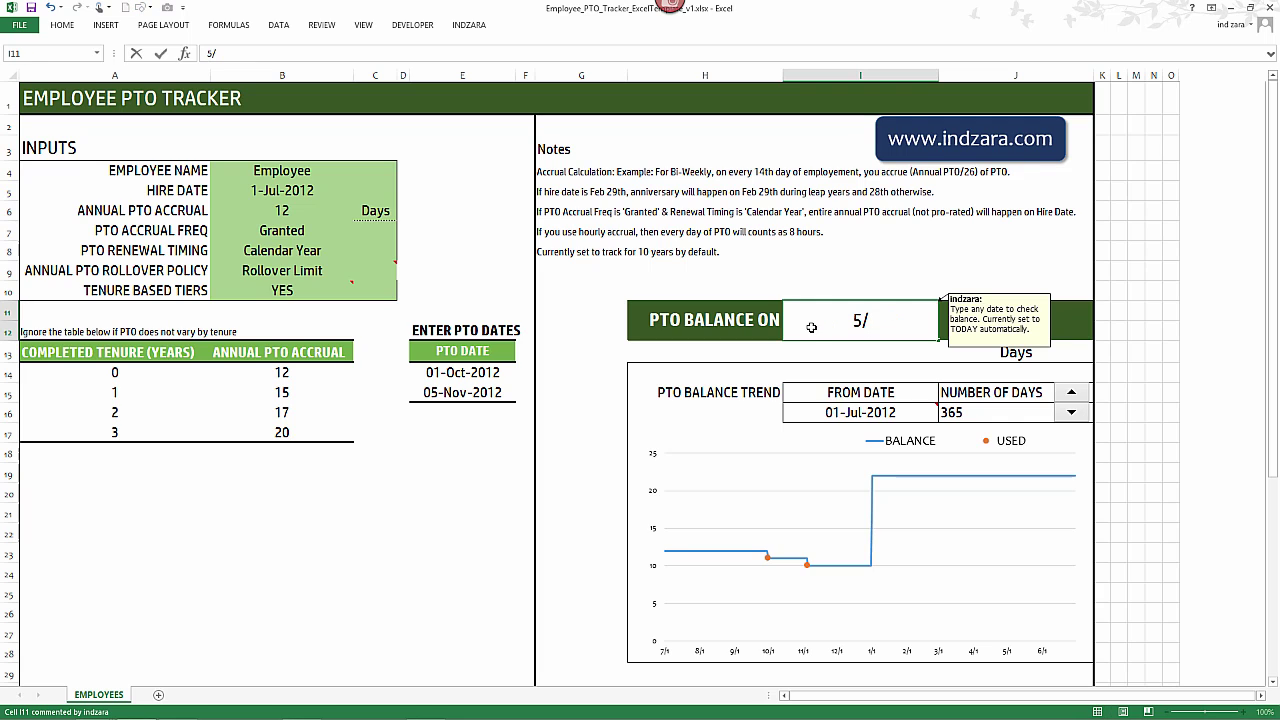
type("15/2016")
key("Return")
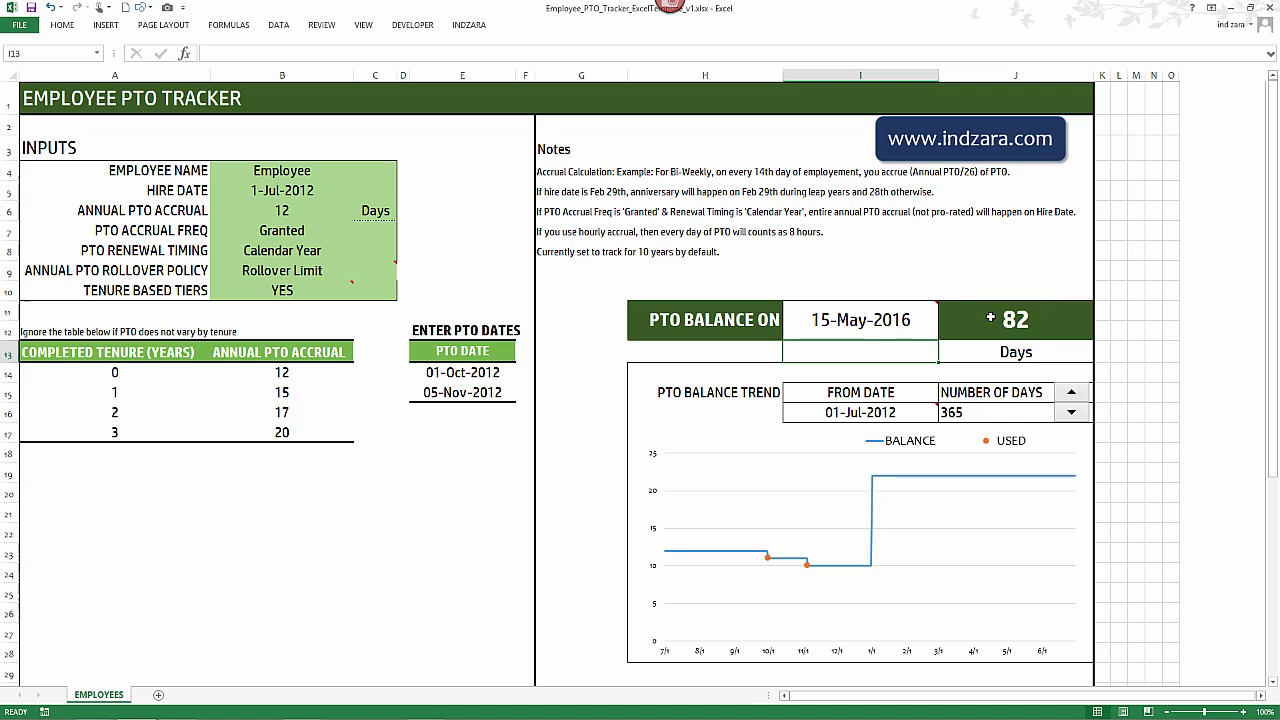
left_click(904, 322)
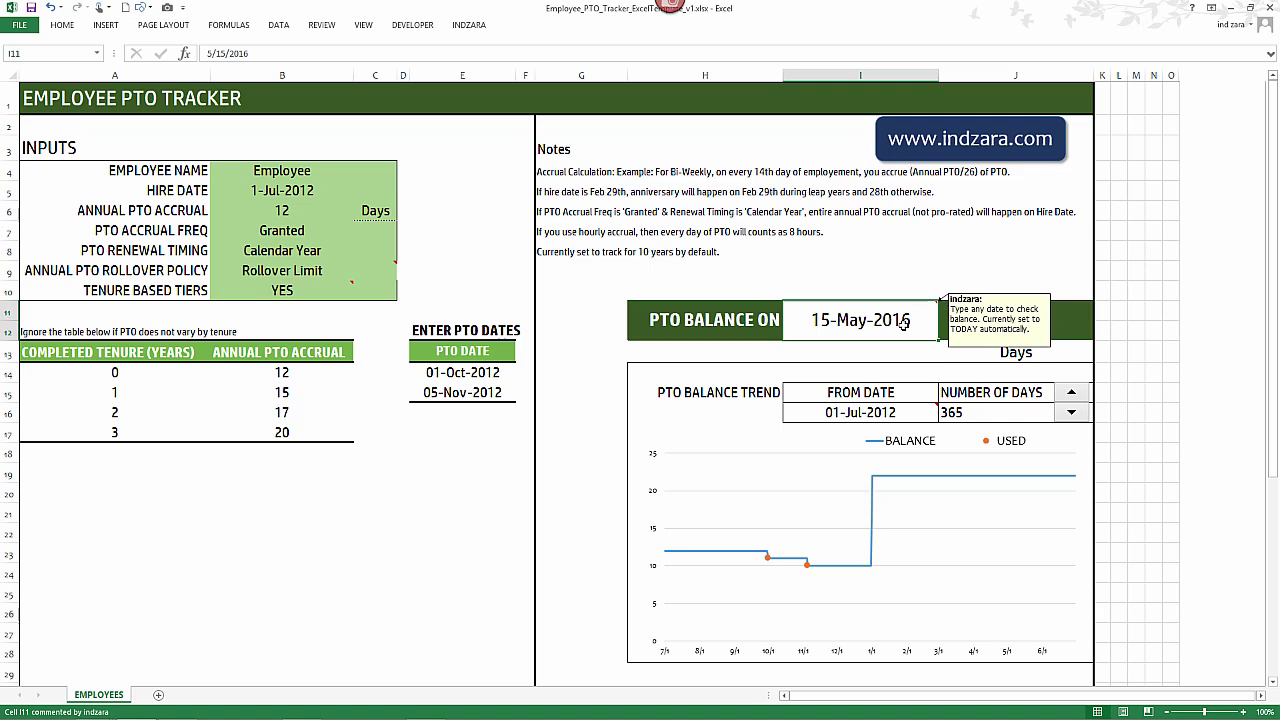
key("ctrl+z")
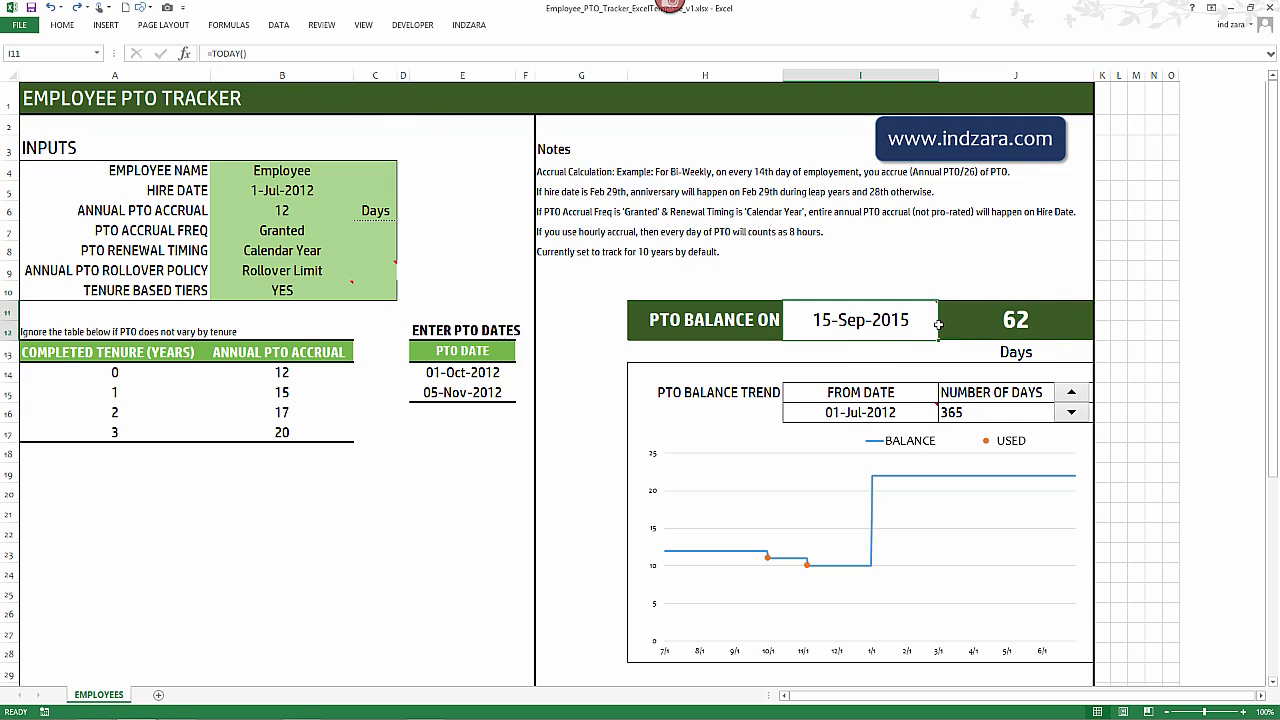
Change the hire date in B5 from 7/1/2012 to 8/1/2012 and confirm FROM DATE follows.
left_click(890, 412)
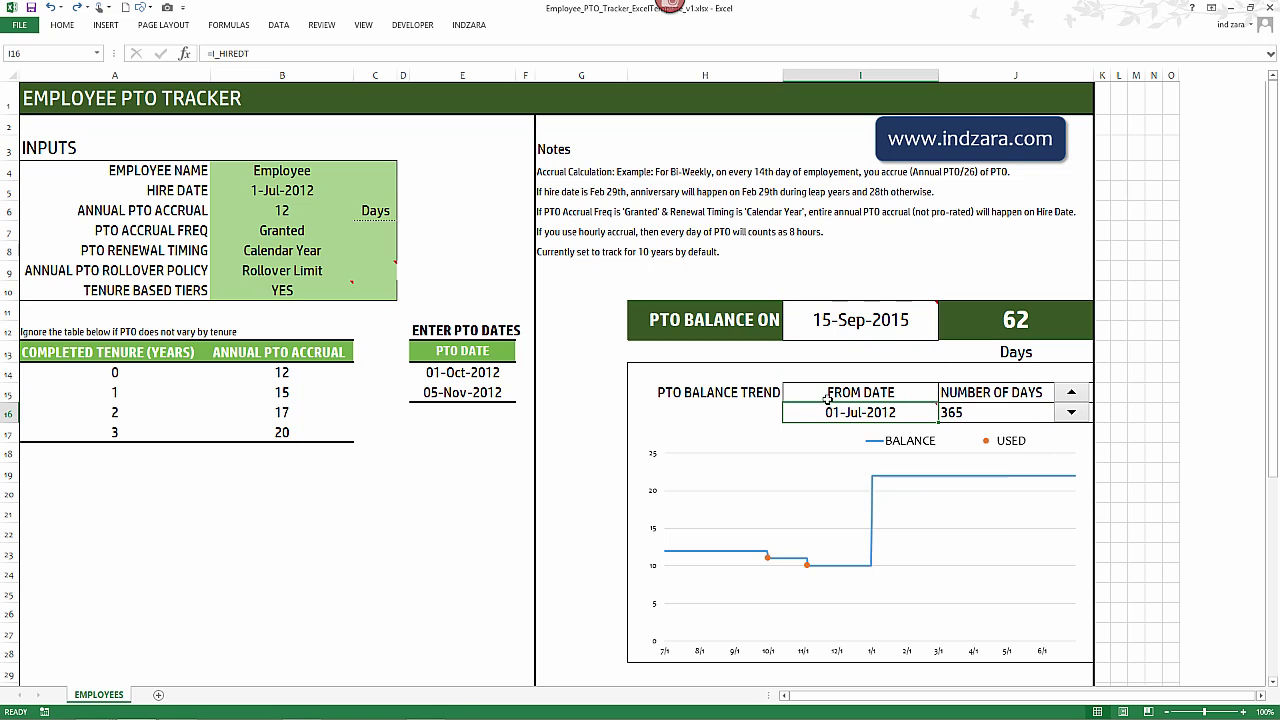
mouse_move(829, 414)
mouse_move(875, 418)
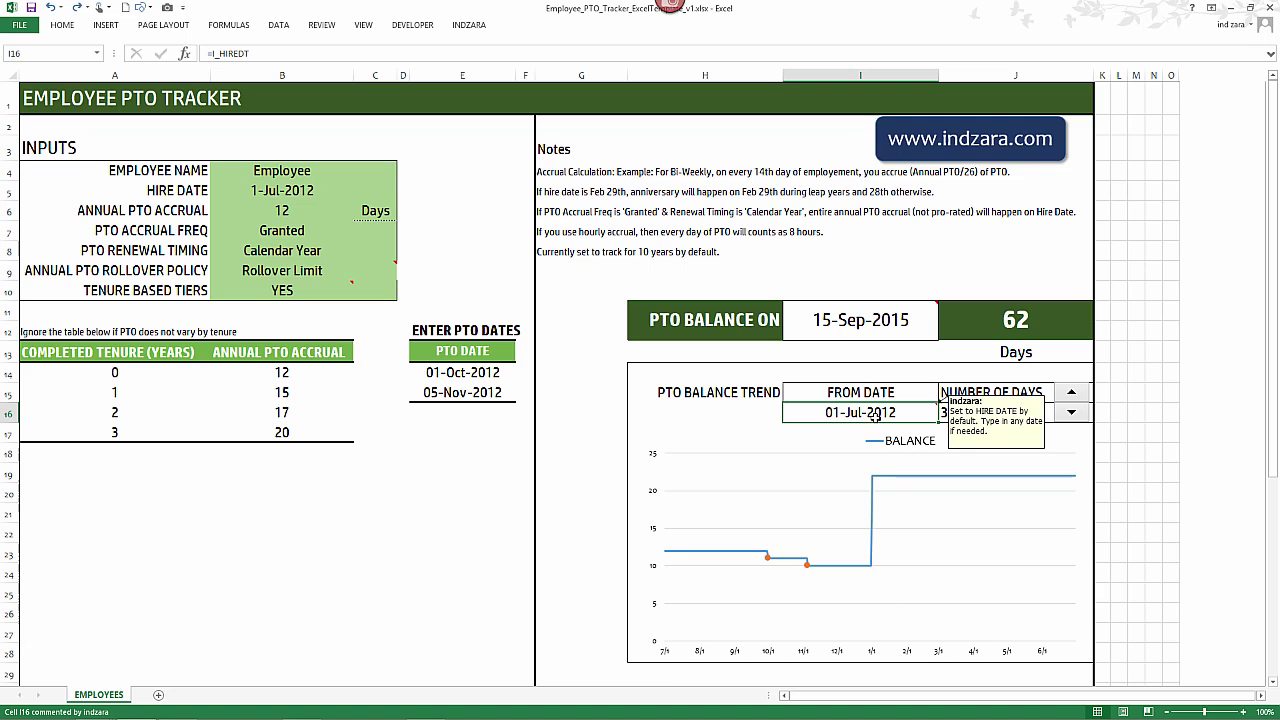
left_click(268, 193)
left_click(215, 53)
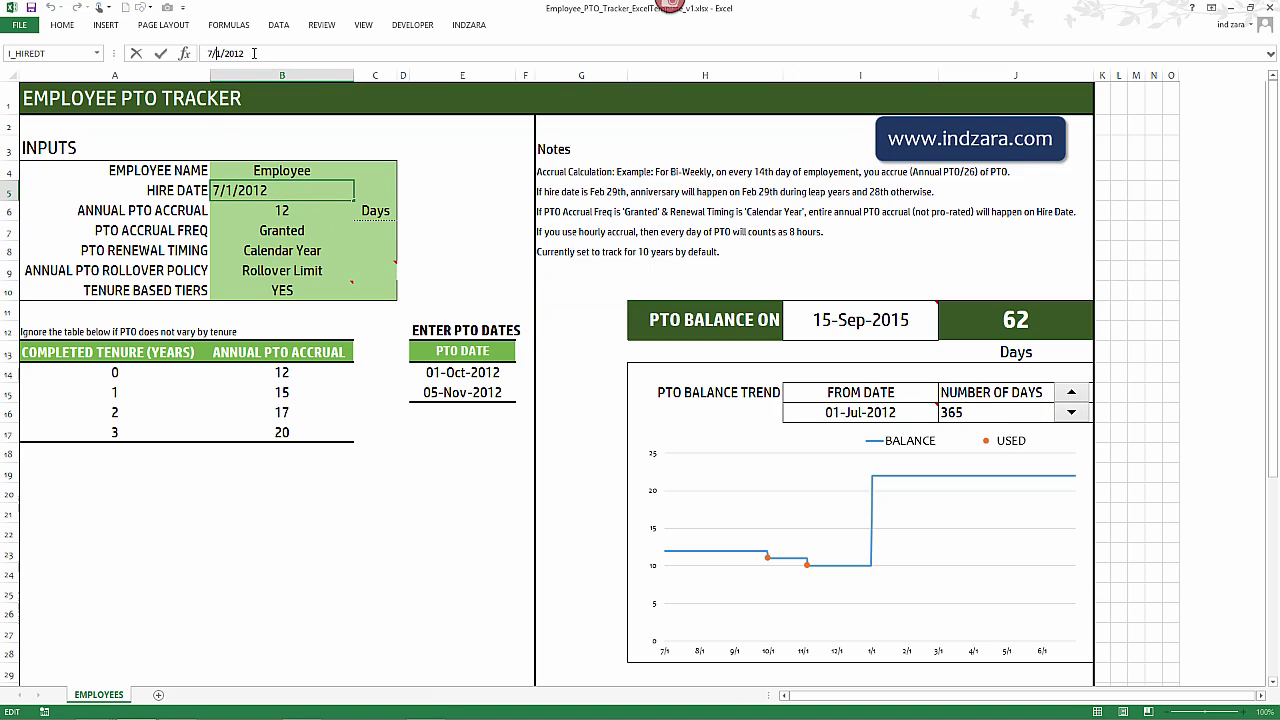
key("Delete")
type("8")
key("Return")
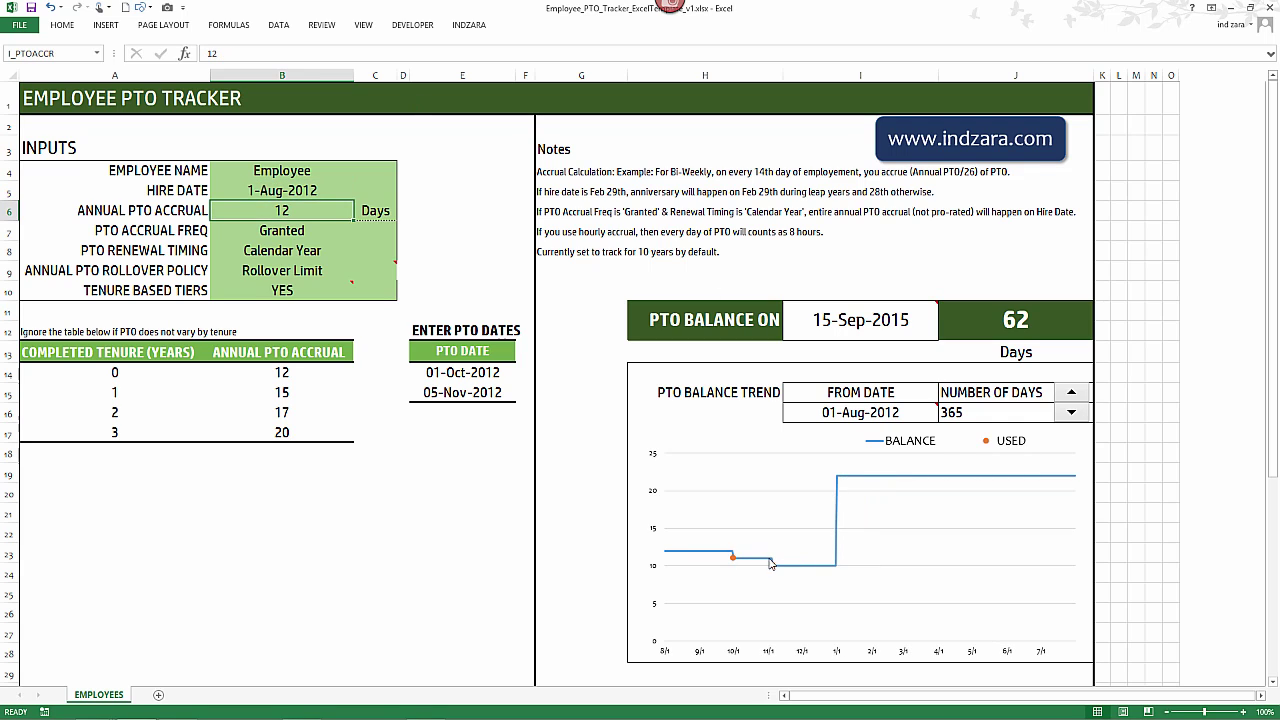
mouse_move(851, 412)
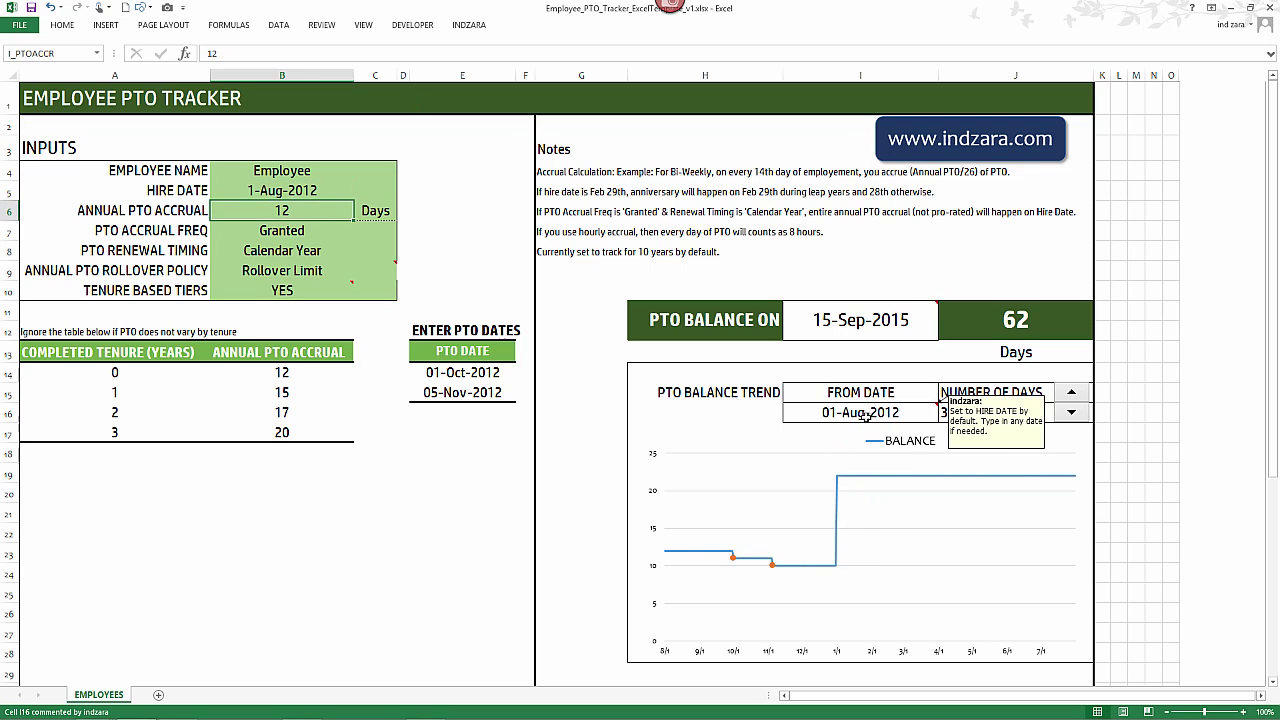
left_click(862, 412)
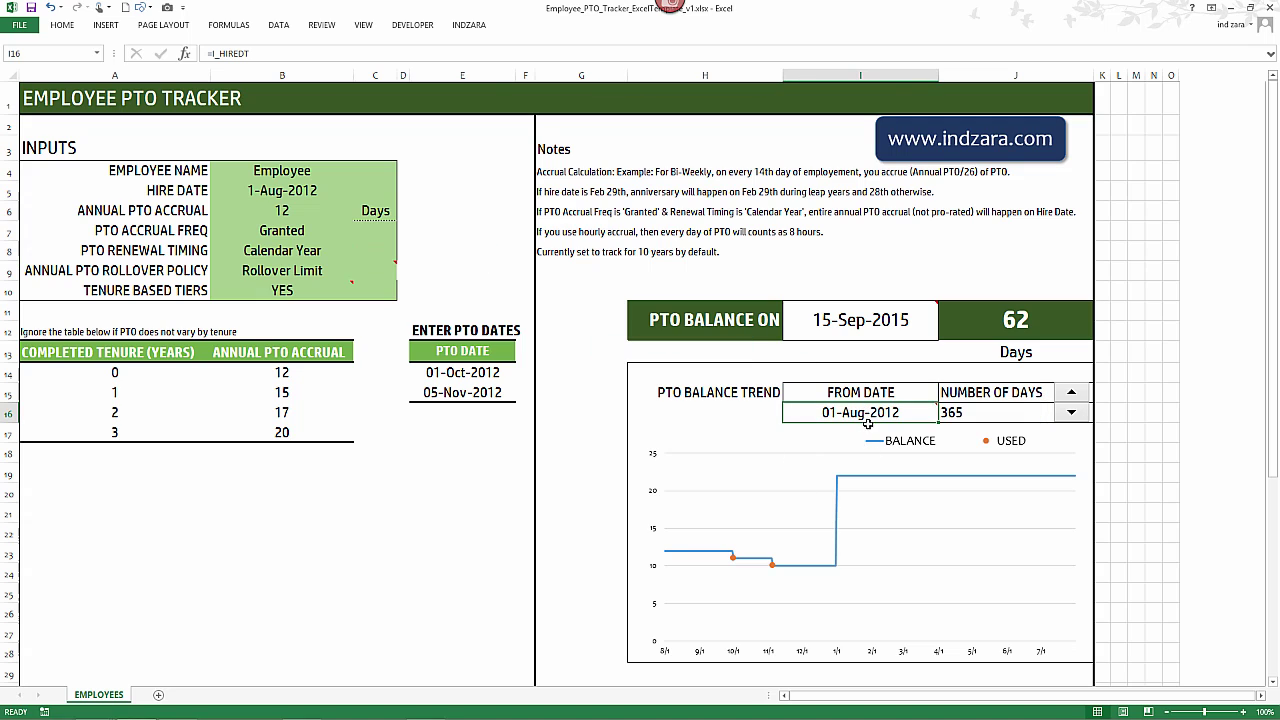
mouse_move(848, 416)
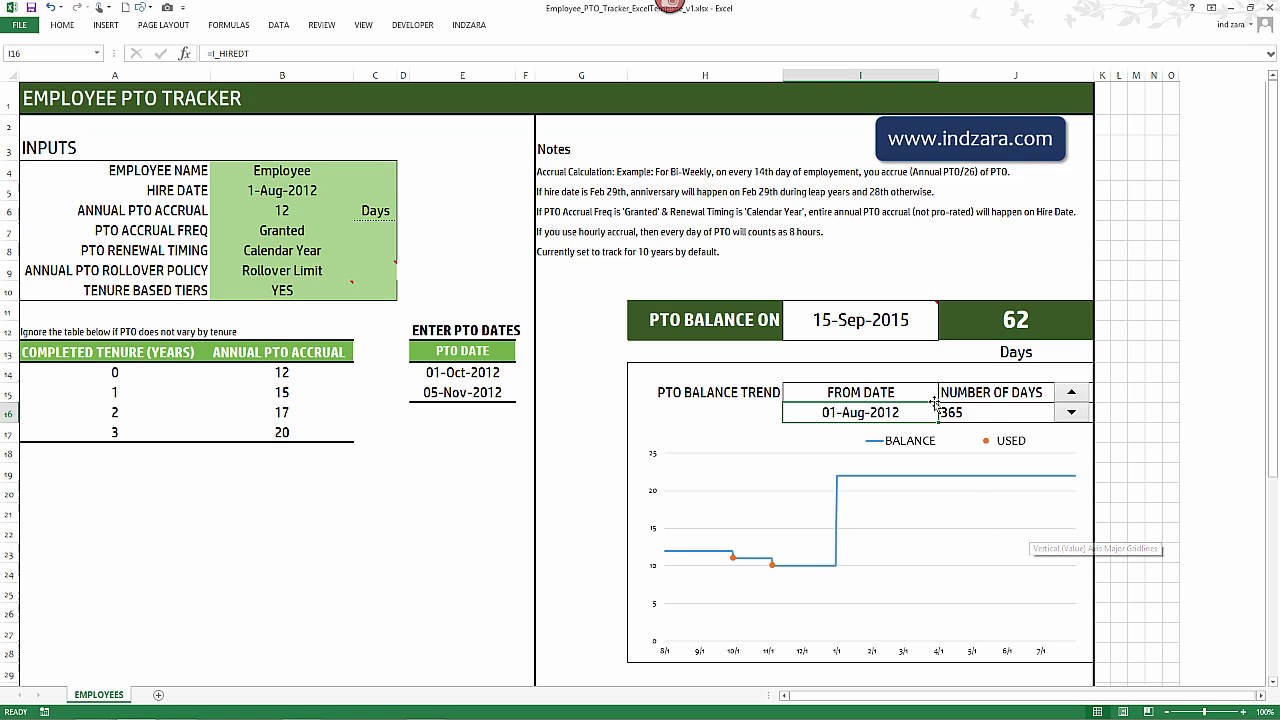
Step the chart's Number of Days up to 505, then enter 1000 in J16.
left_click(991, 415)
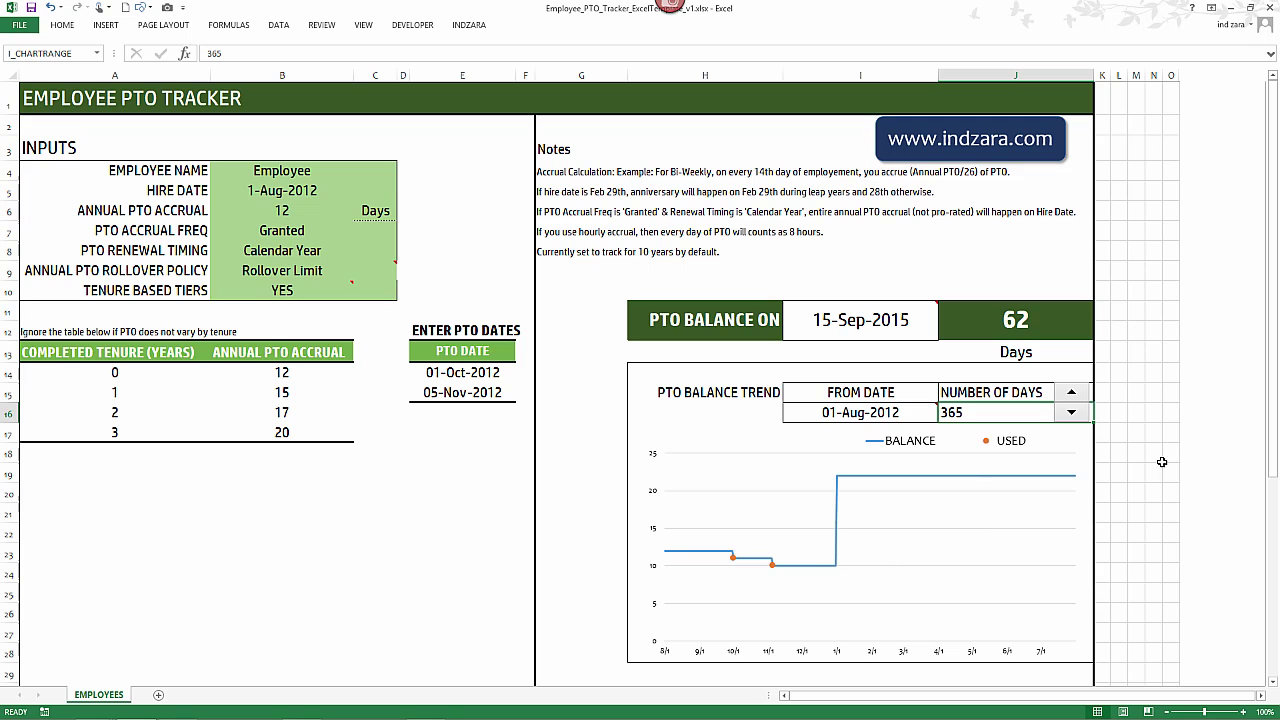
left_click(1072, 394)
left_click(1072, 394)
left_click(1072, 394)
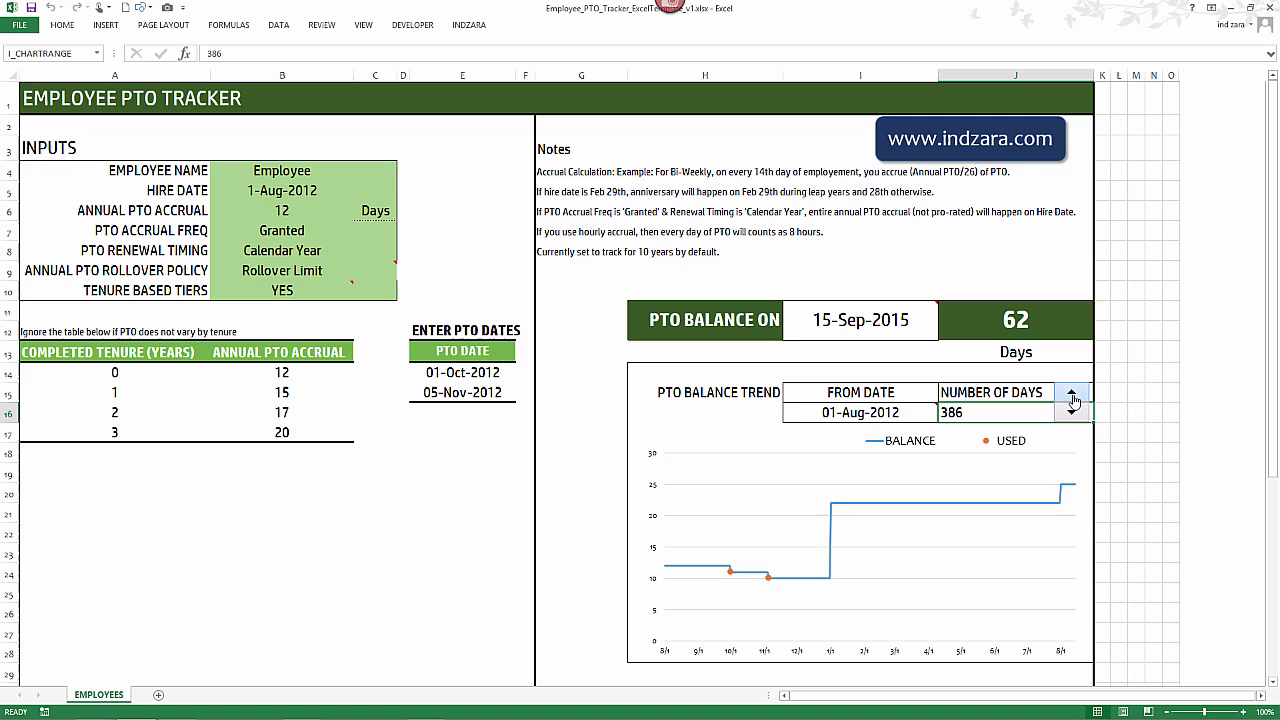
left_click(1073, 396)
left_click(1073, 396)
left_click(1072, 396)
left_click(1072, 396)
left_click(1072, 396)
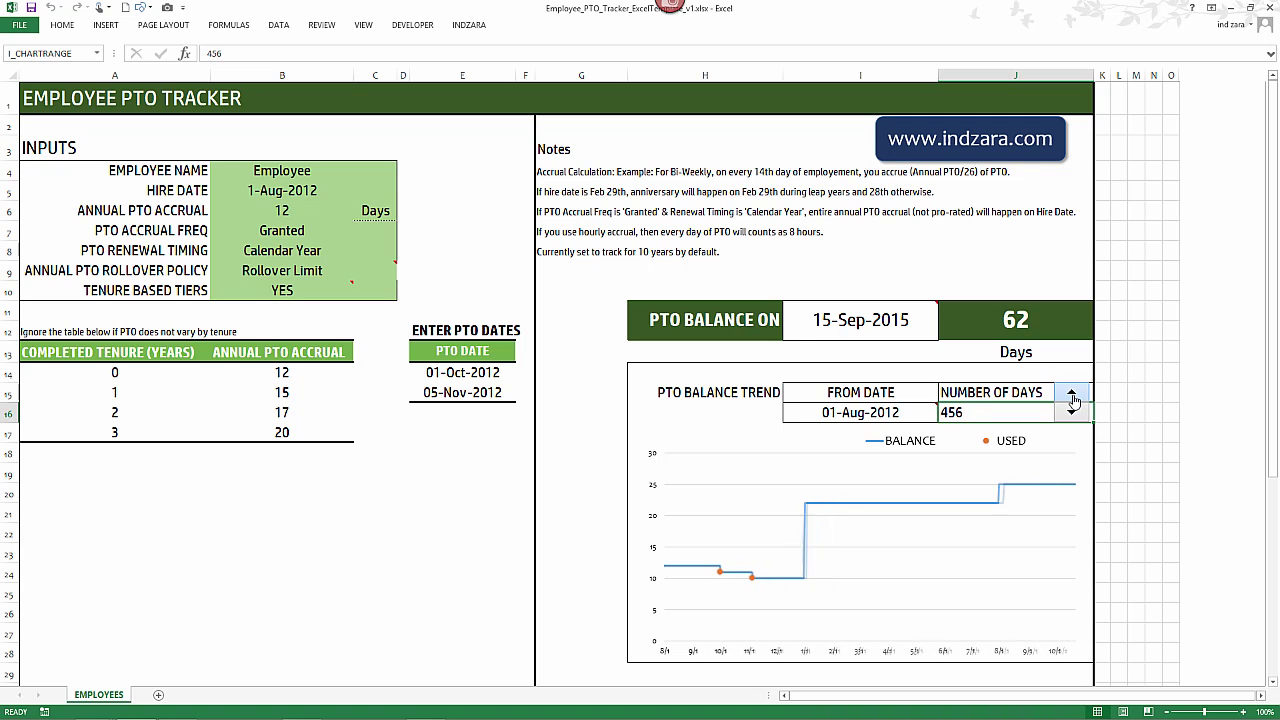
left_click(1072, 396)
left_click(1072, 396)
left_click(1072, 396)
left_click(1072, 396)
left_click(1072, 396)
left_click(1072, 396)
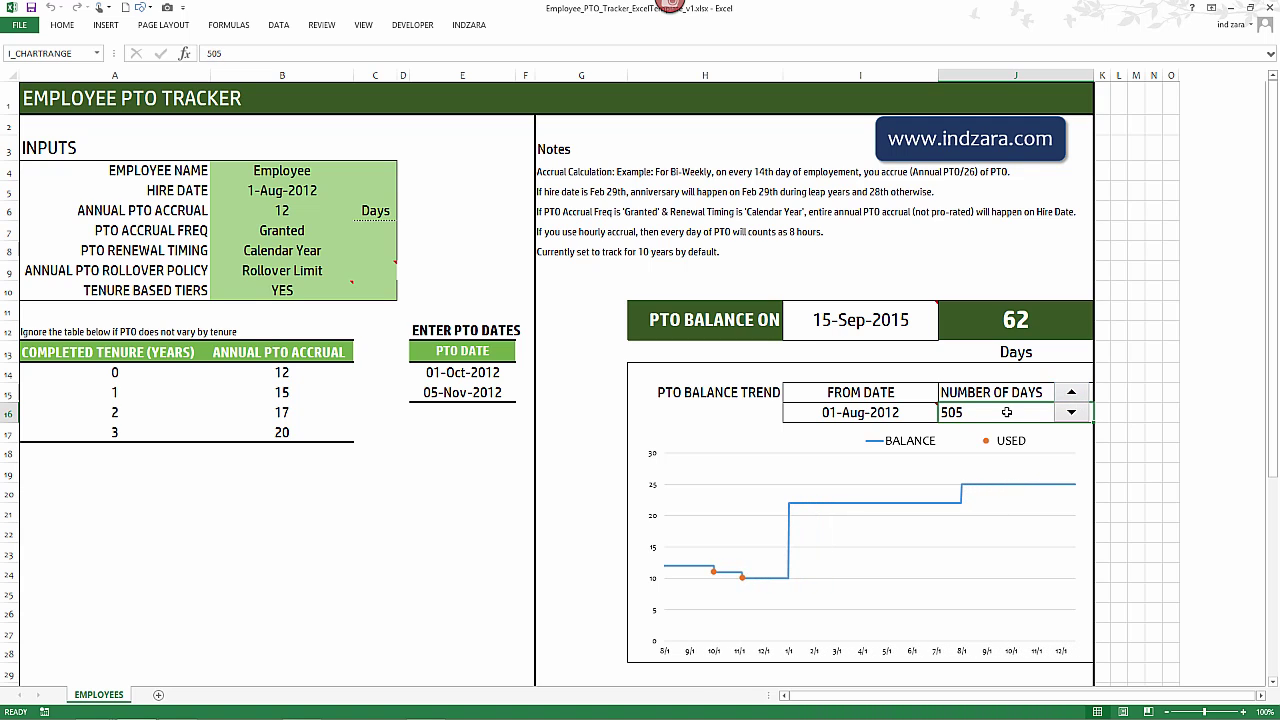
type("1000")
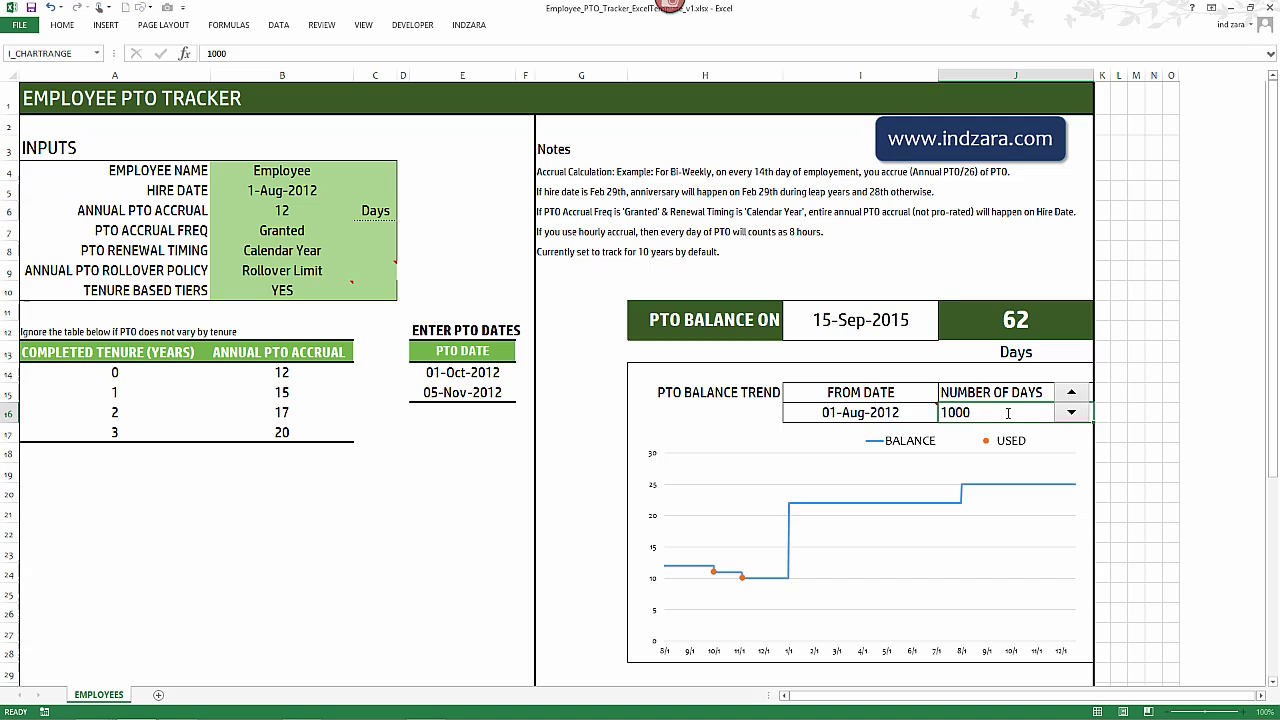
key("Return")
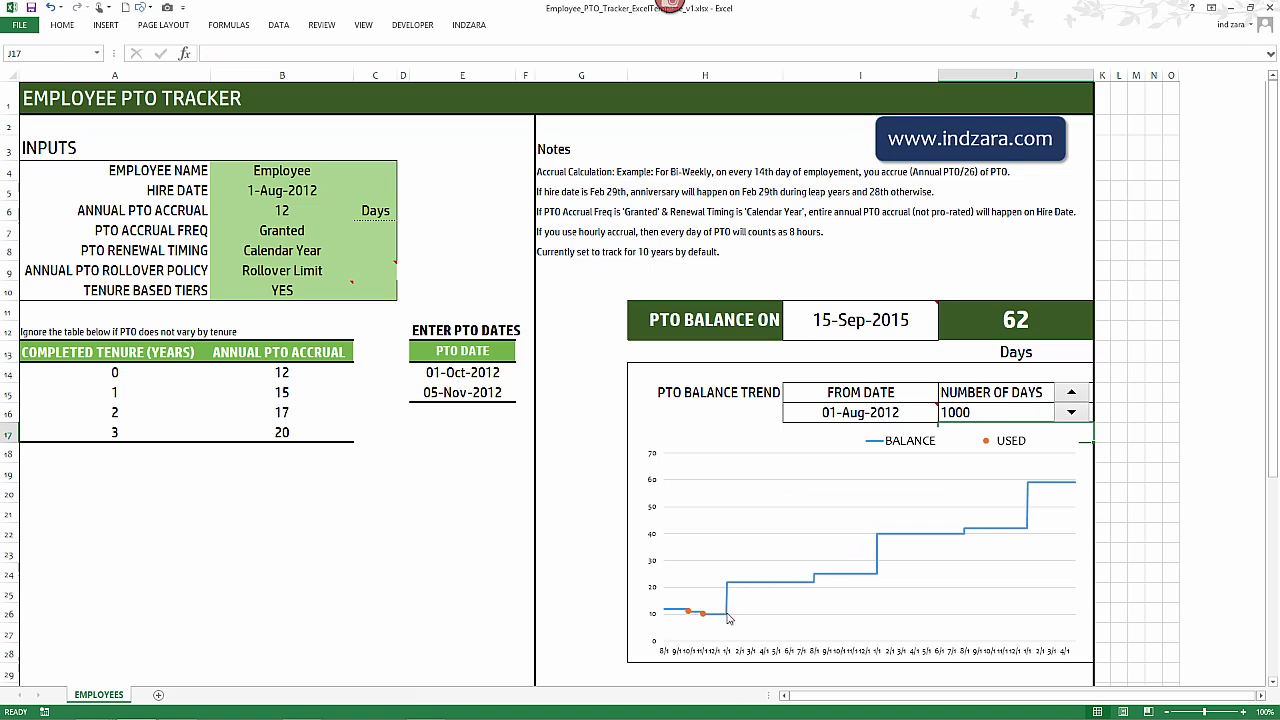
left_click(976, 418)
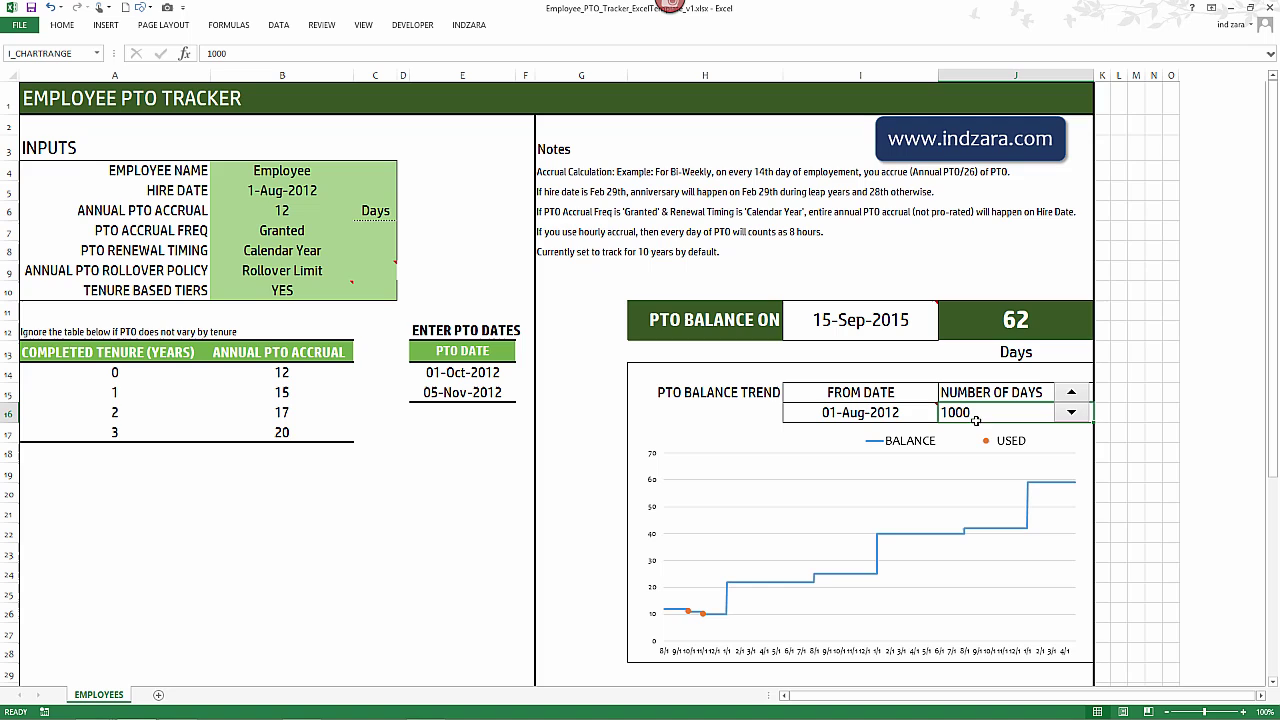